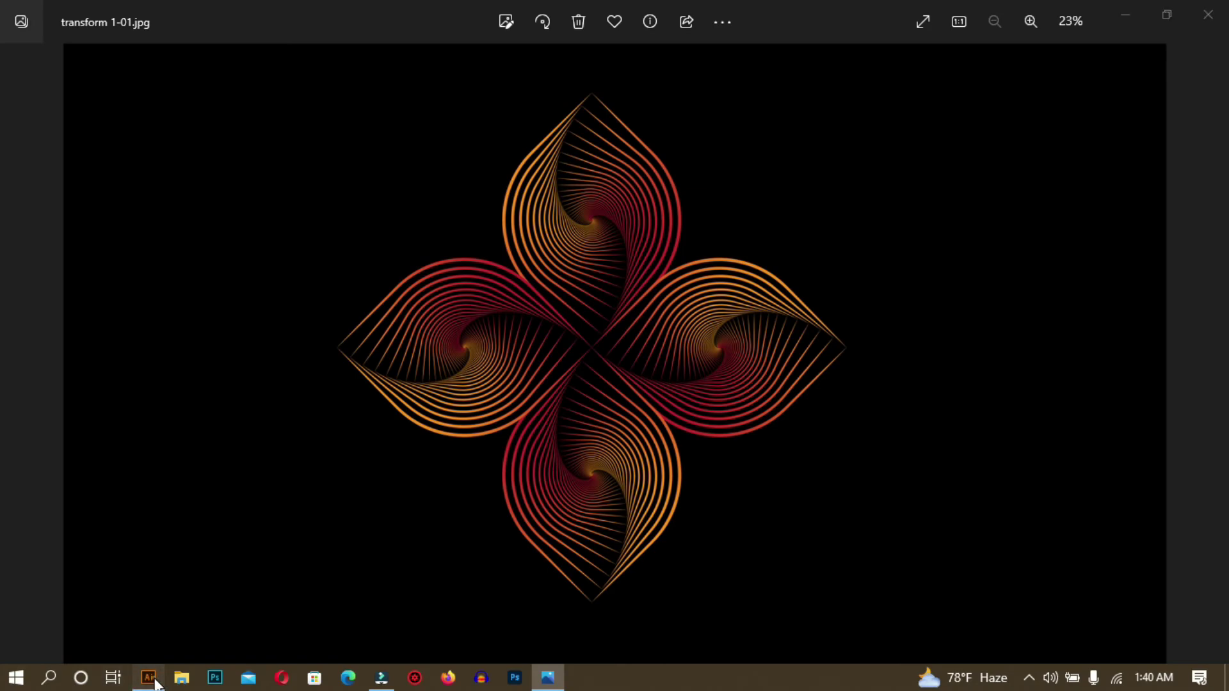
Switch to Illustrator, set the fill to none and make the stroke colour active.
click(149, 678)
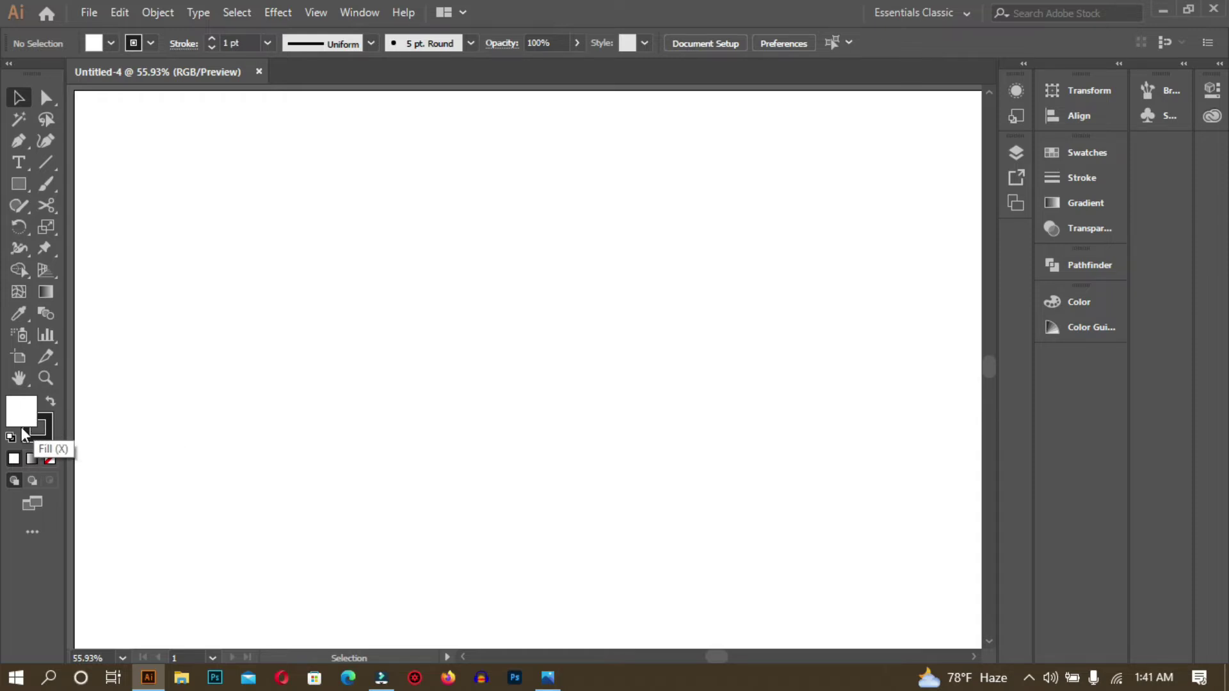
click(51, 465)
click(49, 437)
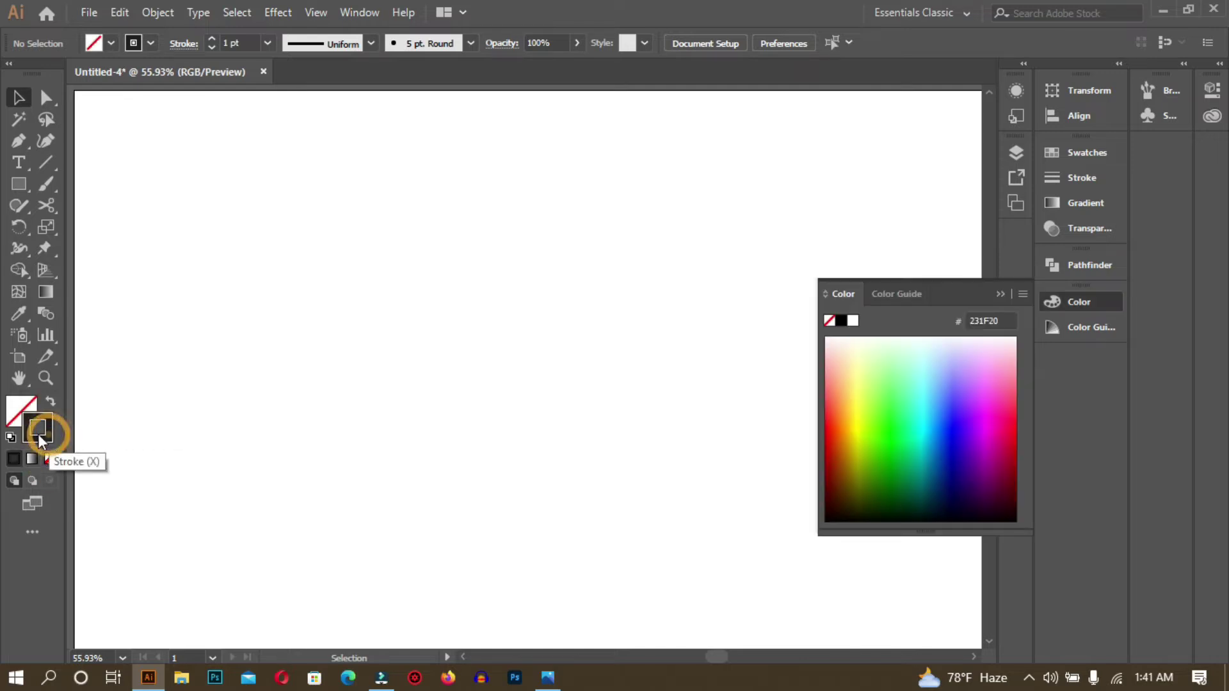
click(999, 294)
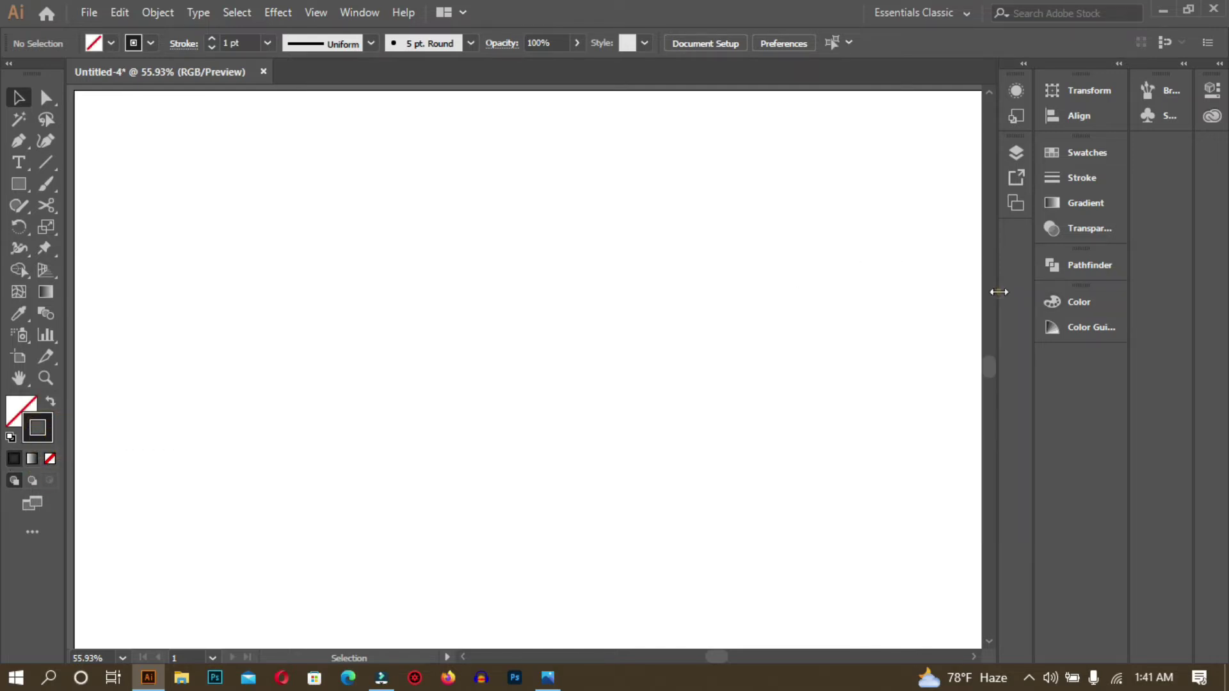
Draw a large square outward from the middle of the artboard and give it an 8 pt stroke.
click(22, 183)
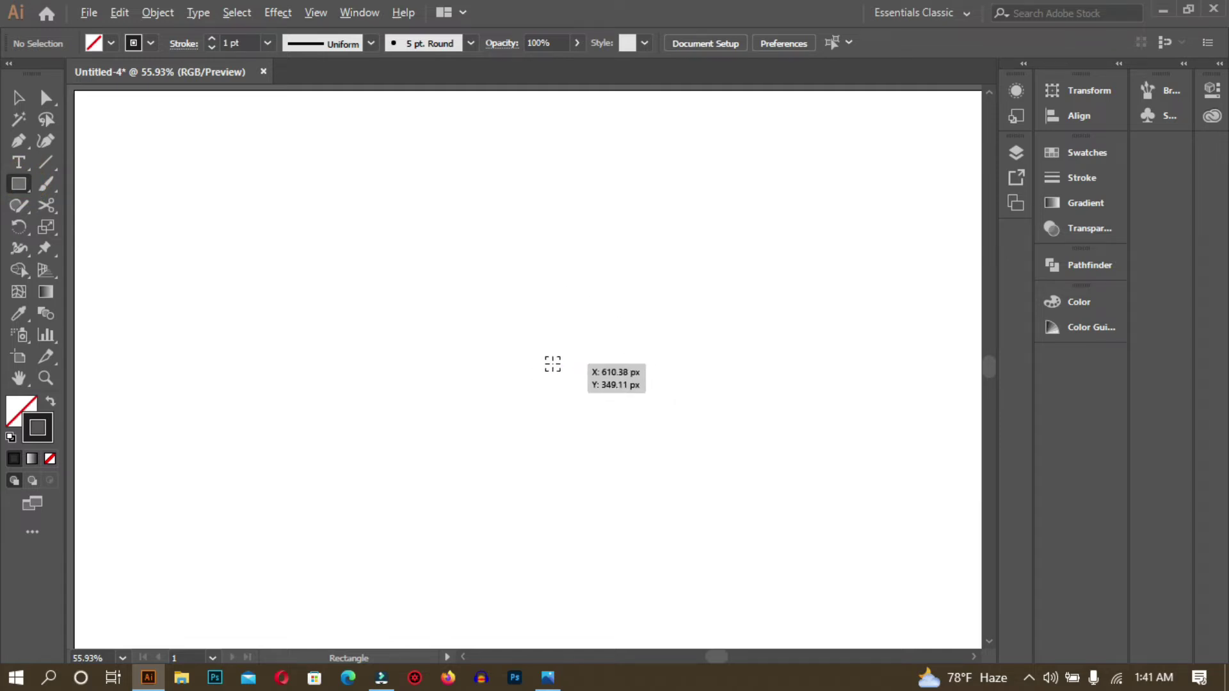
drag(567, 376, 701, 575)
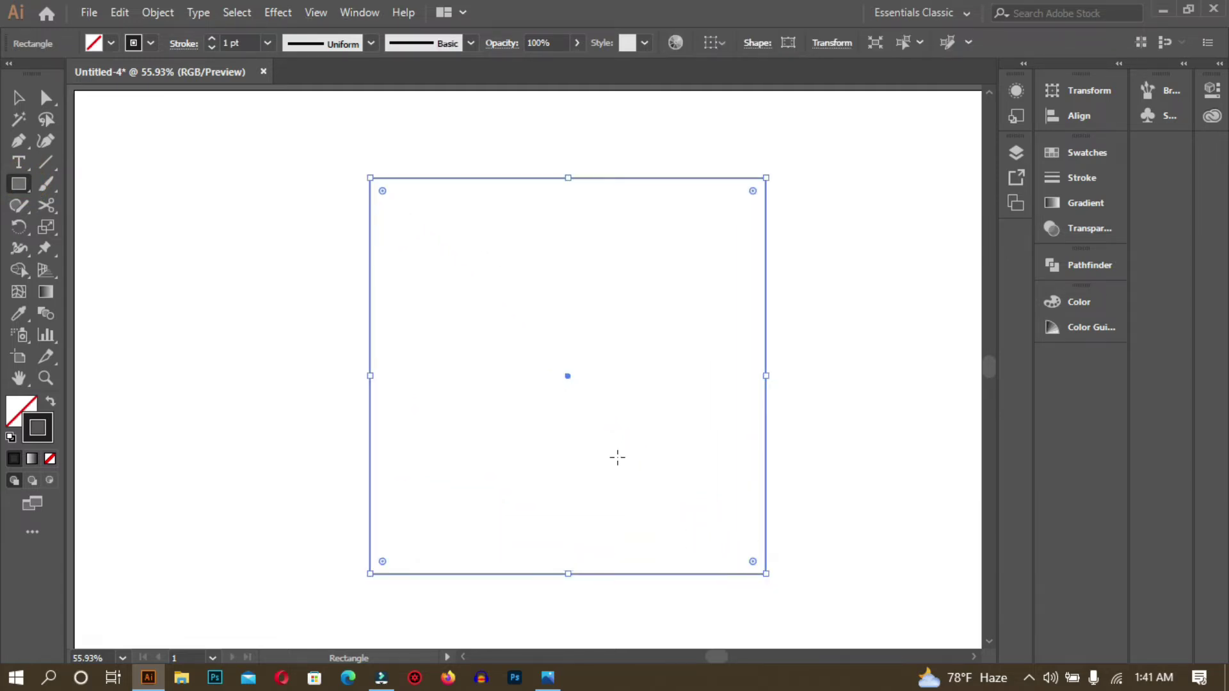
click(210, 39)
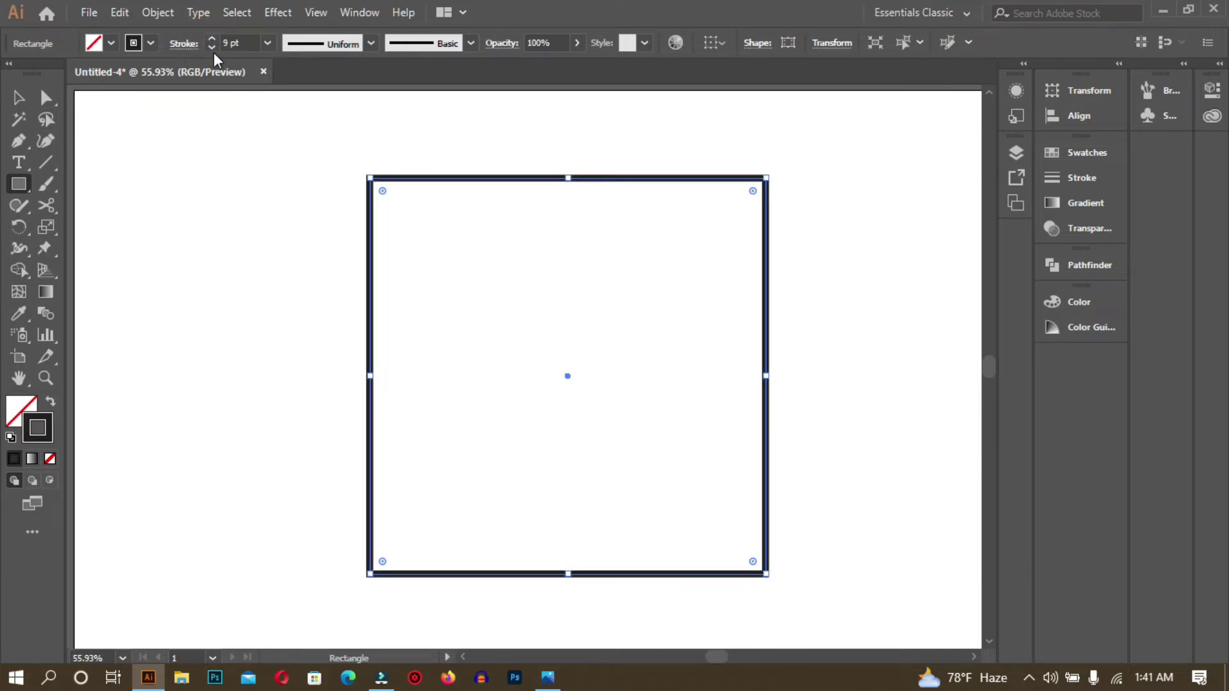
click(211, 47)
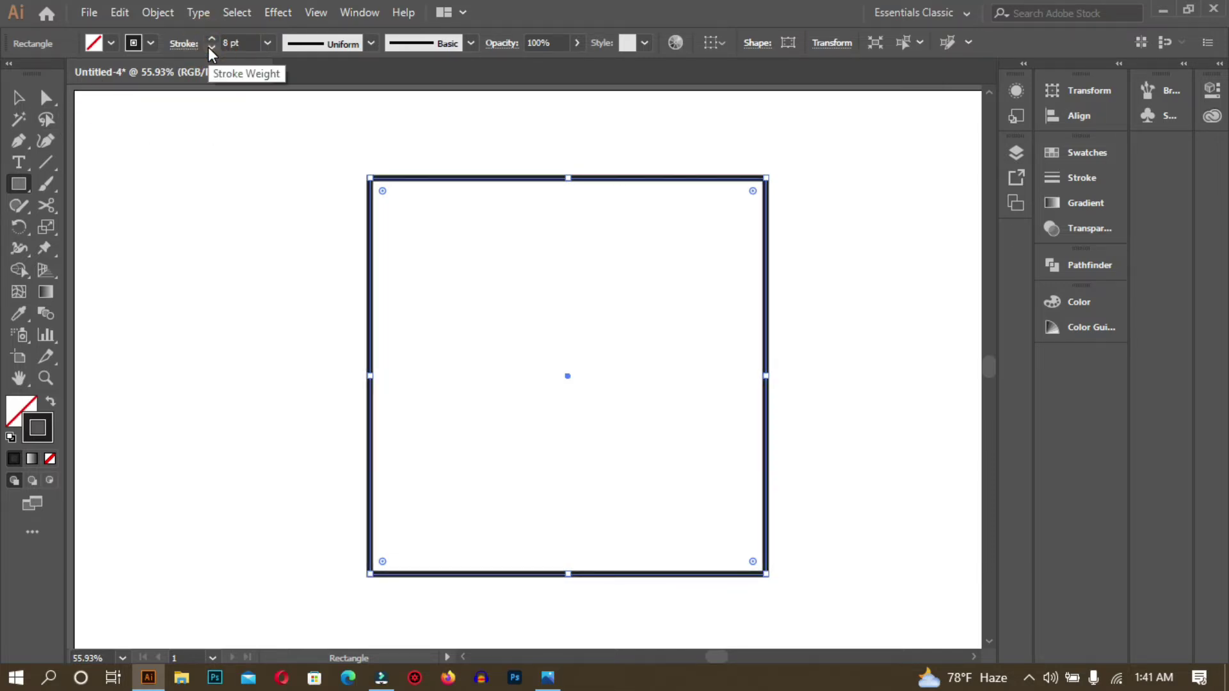
Cut the square with the Scissors tool at its top-left and bottom-right corner anchors, checking that Smart Guides are on.
key(v)
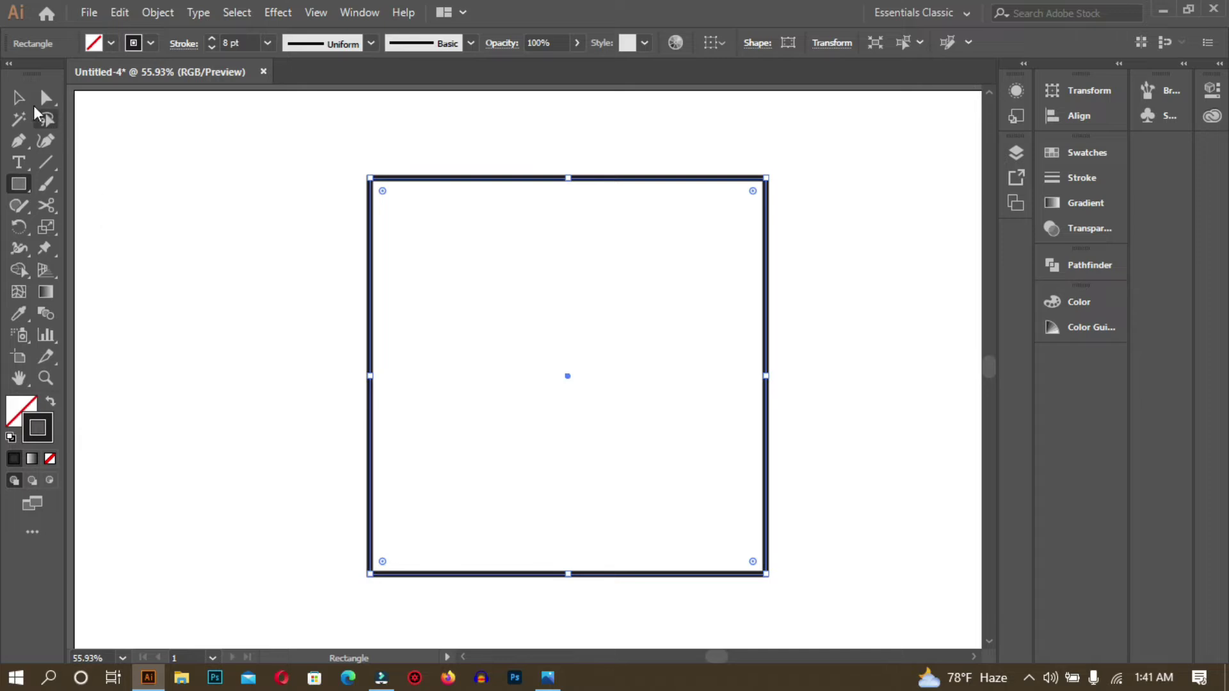
click(329, 145)
drag(535, 396, 825, 597)
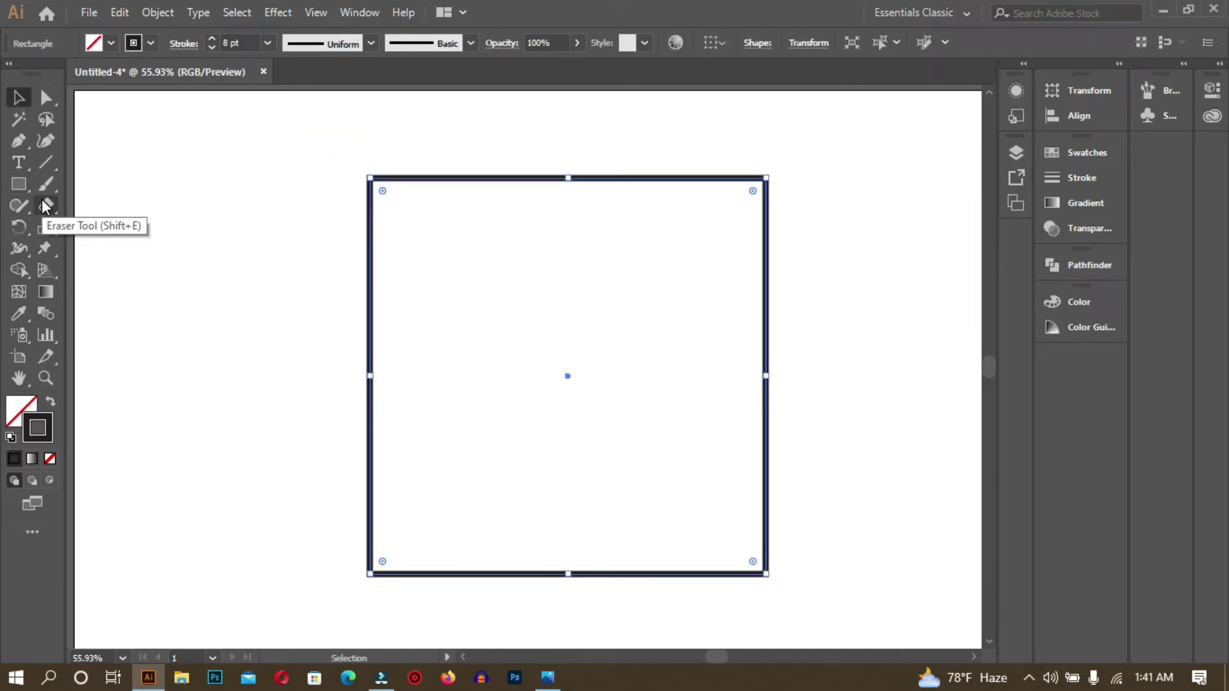
drag(45, 206, 139, 228)
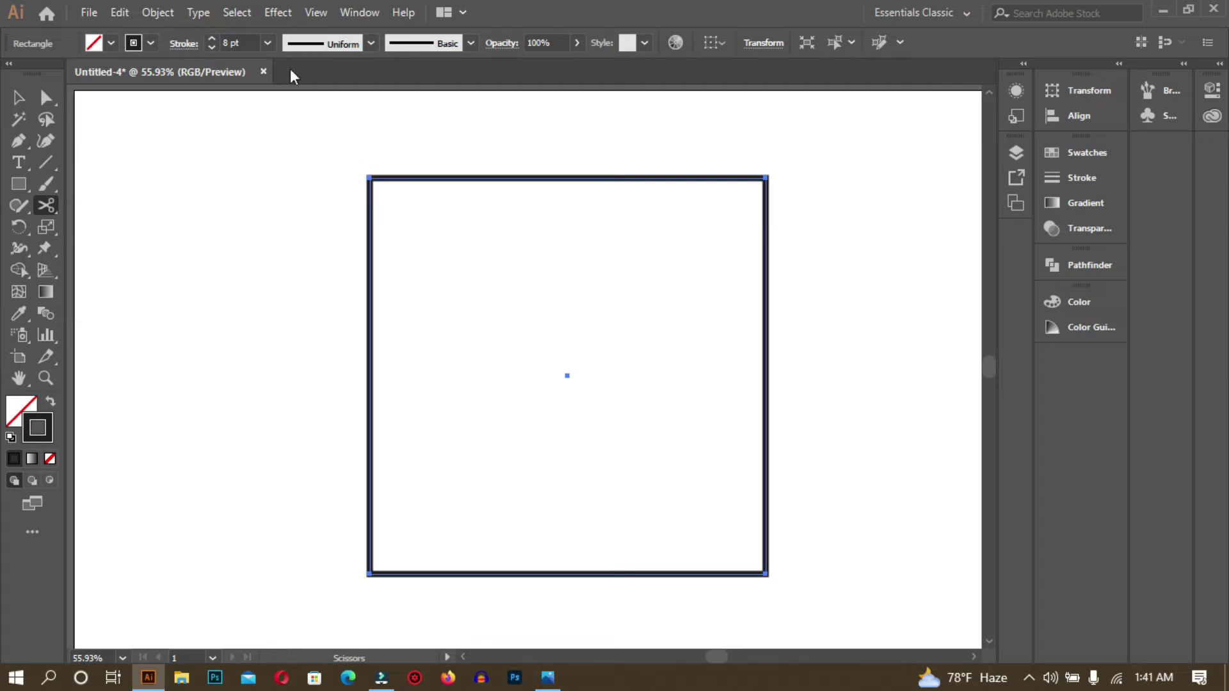
click(315, 13)
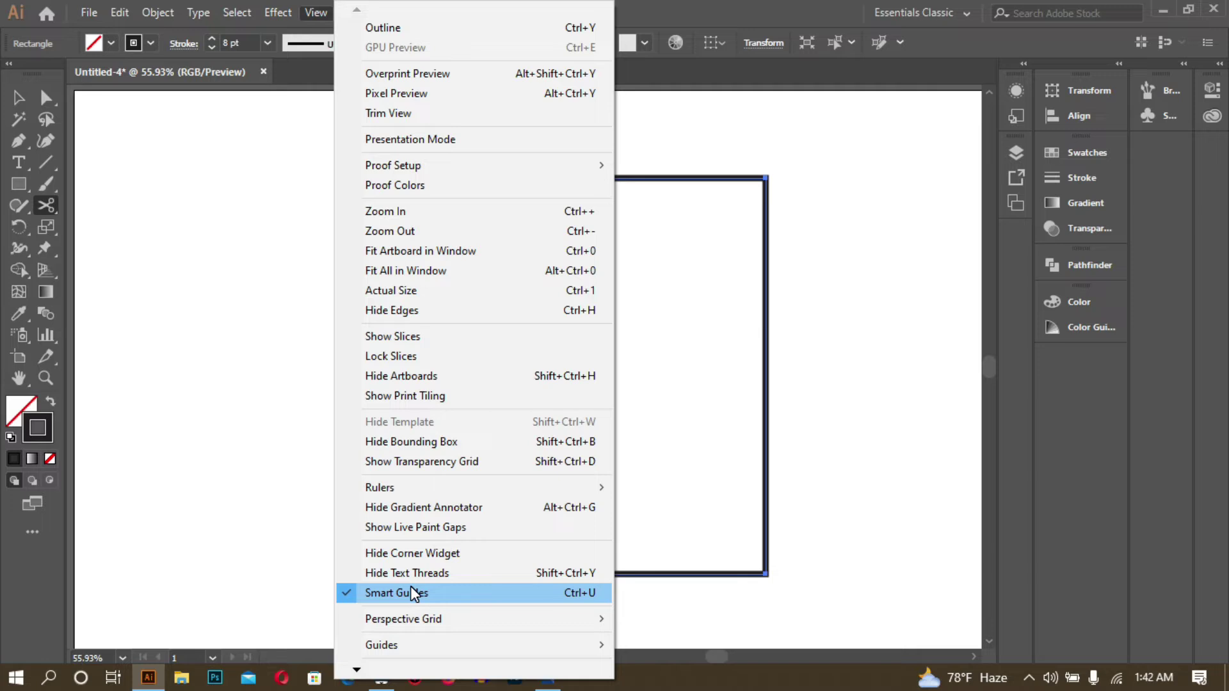
click(241, 219)
click(777, 366)
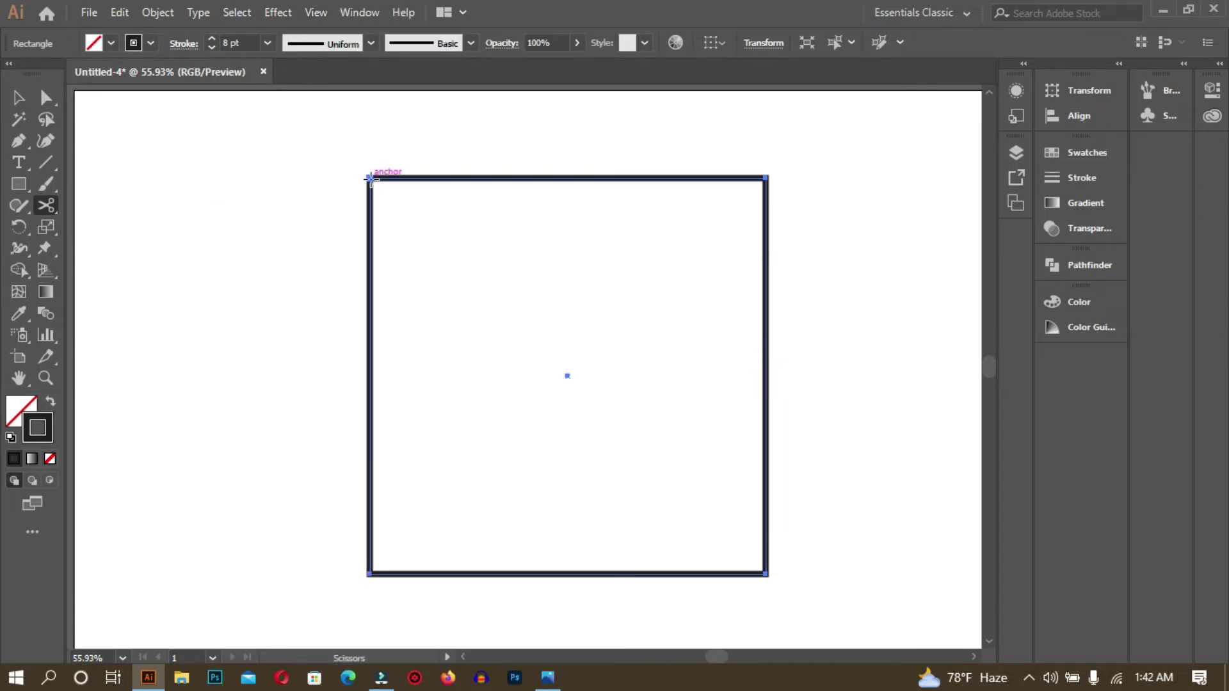
click(370, 178)
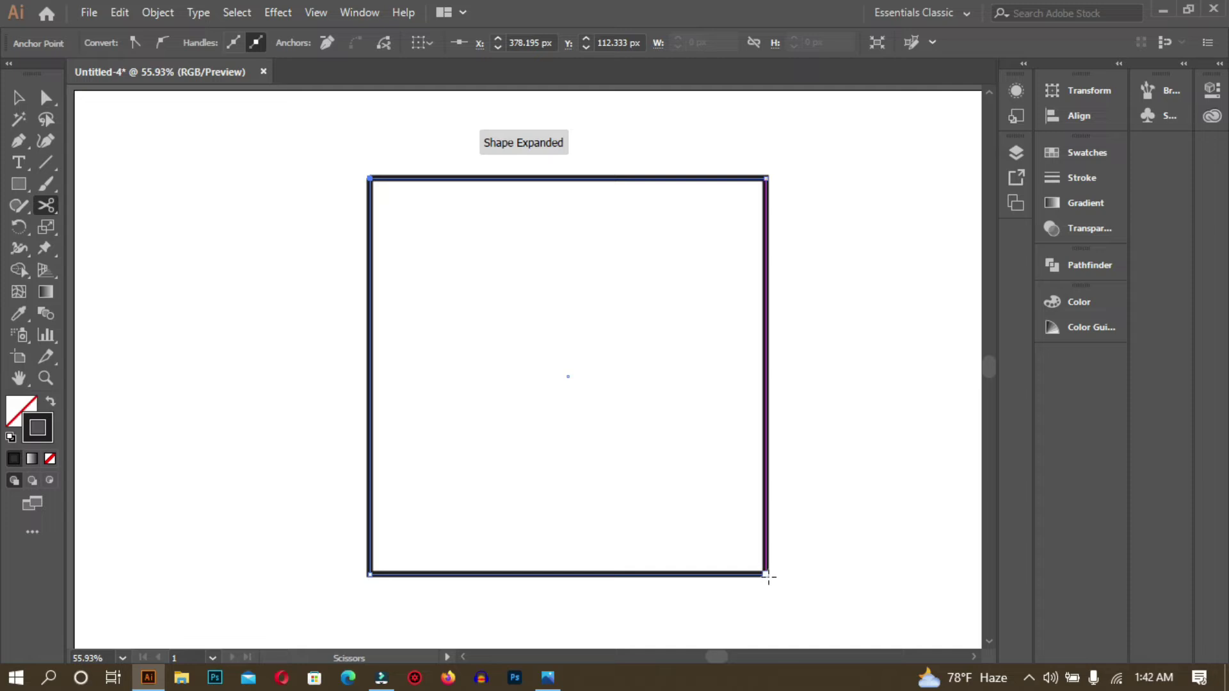
click(766, 574)
Select both halves of the cut square and apply Width Profile 1 to their strokes.
click(26, 92)
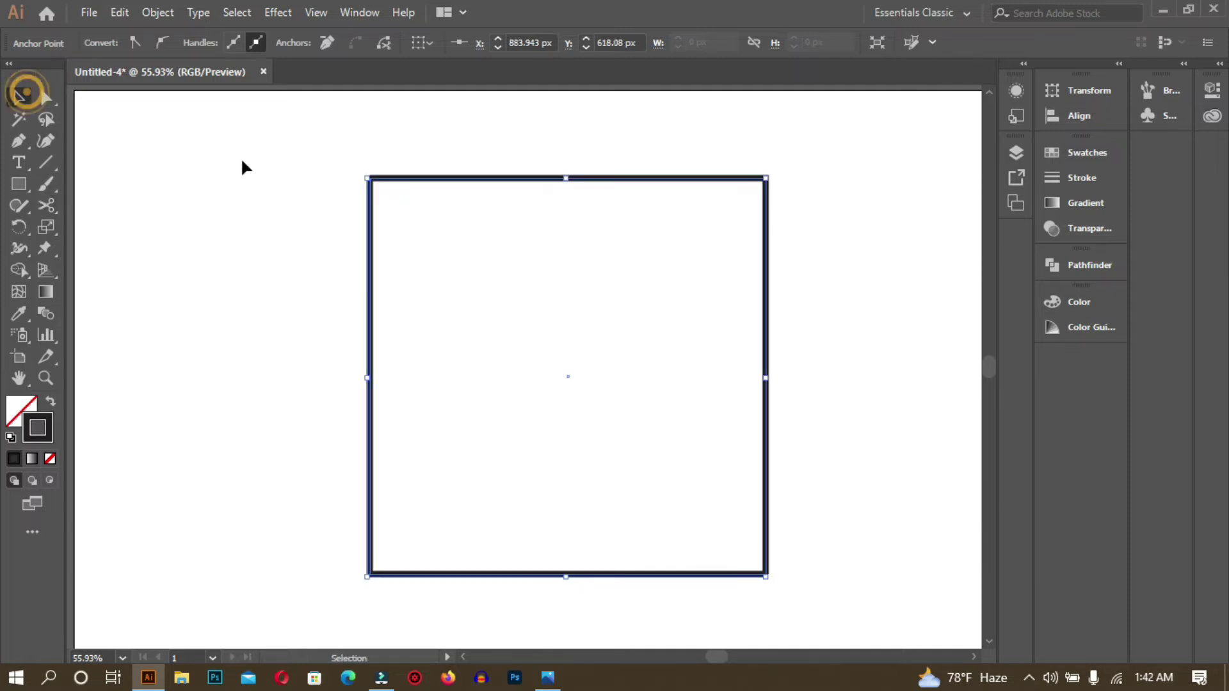
click(244, 160)
drag(294, 117, 810, 588)
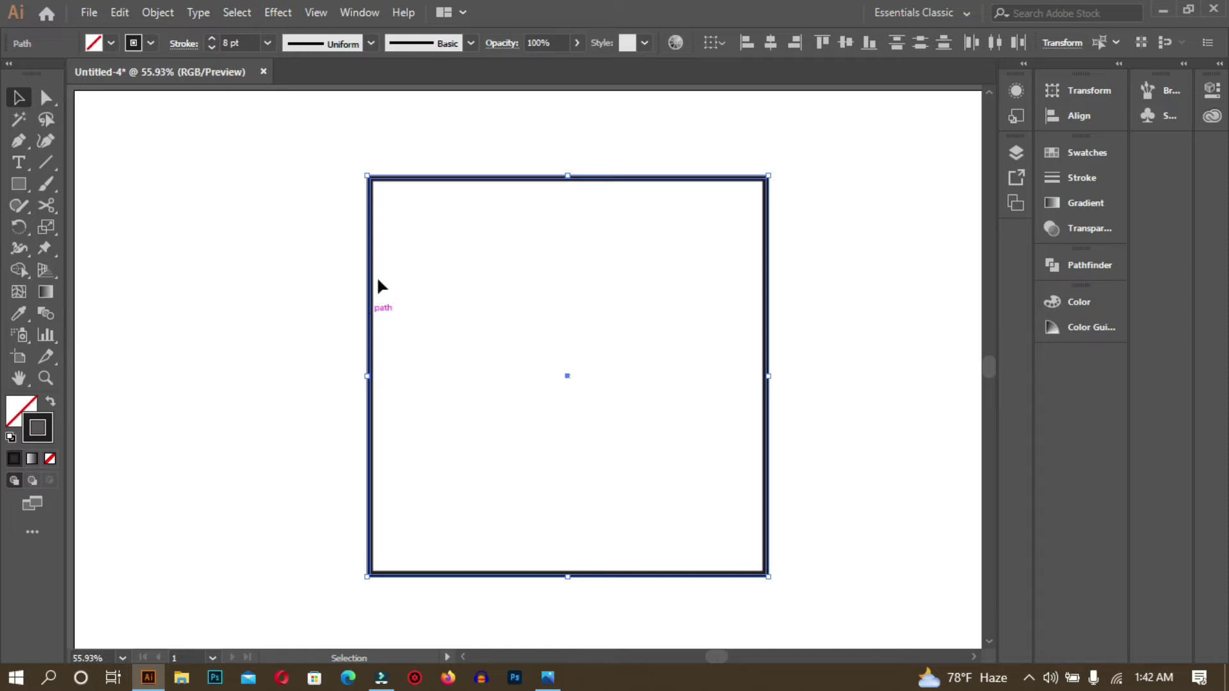
click(335, 48)
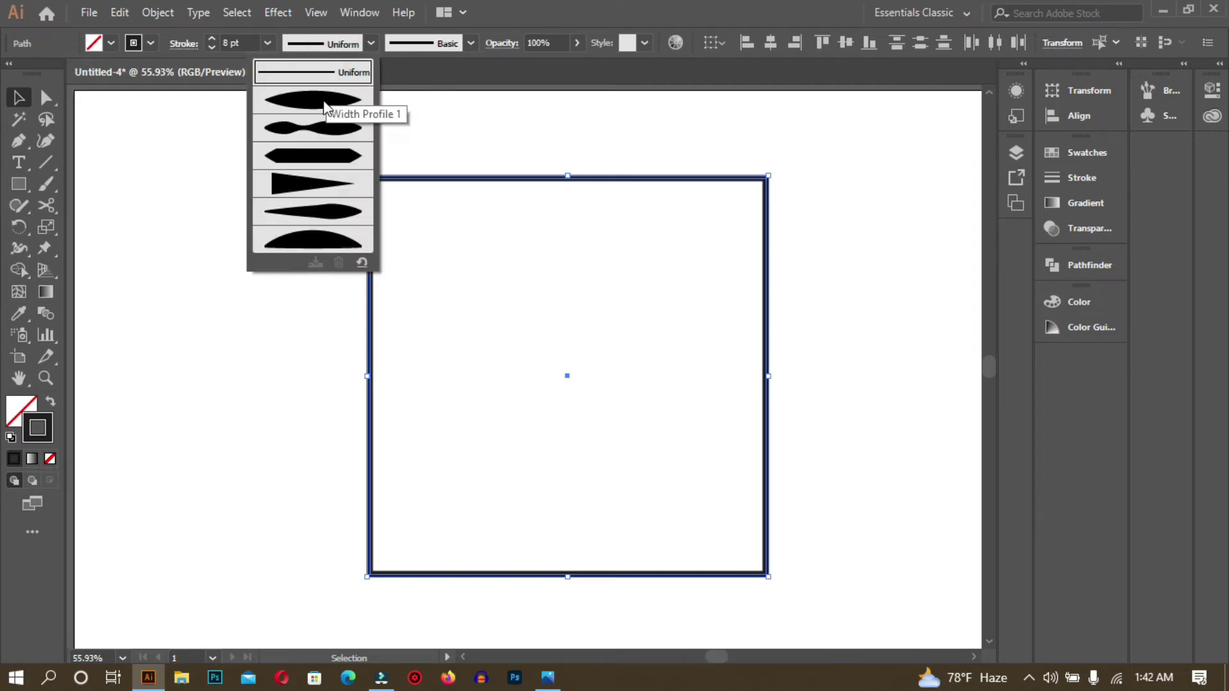
click(310, 102)
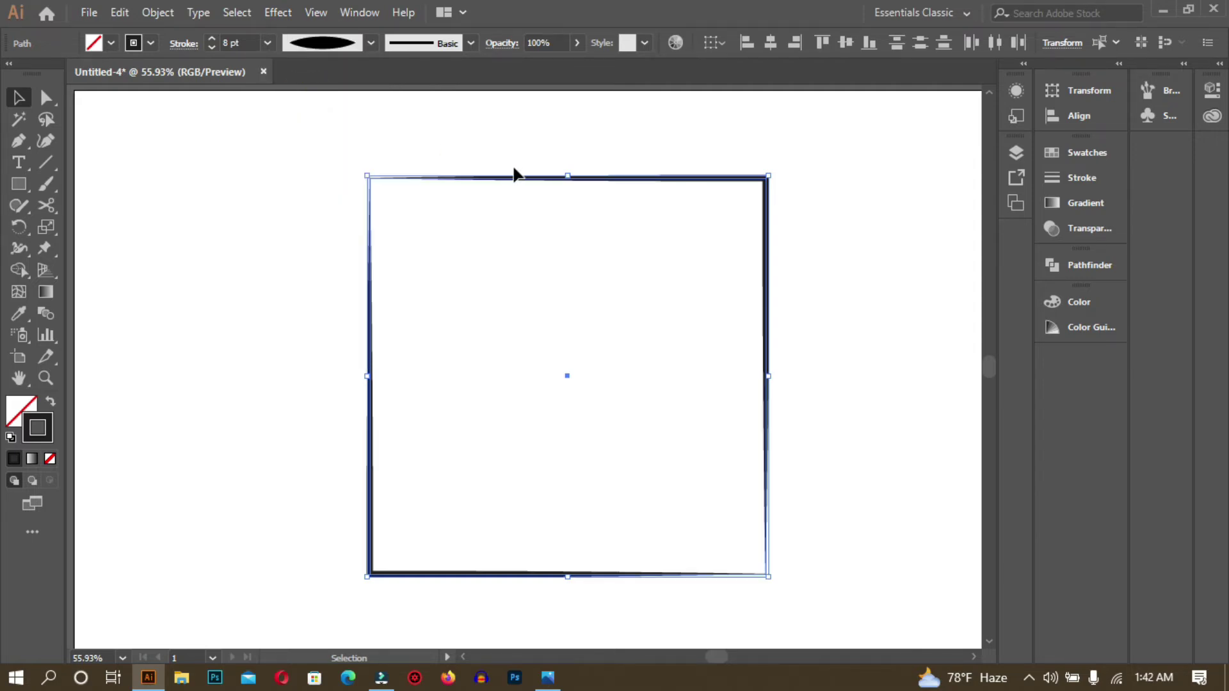
click(192, 164)
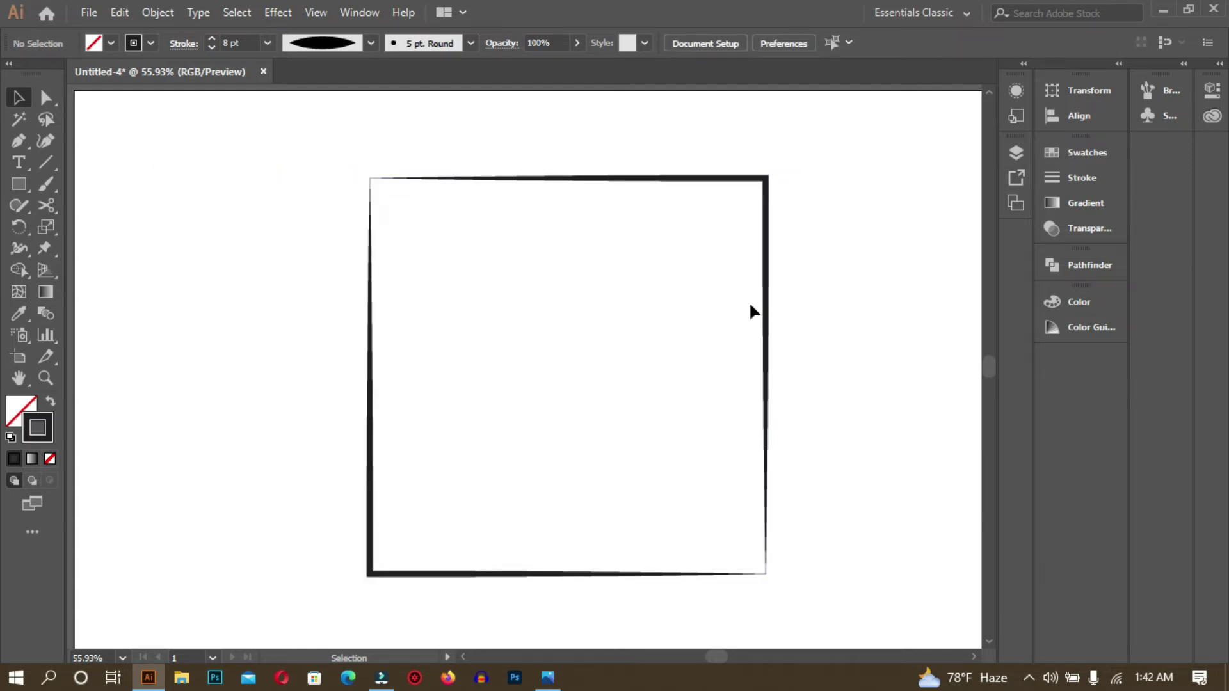
Apply a linear stroke gradient from dark red to orange to the upper-right half of the square.
click(763, 183)
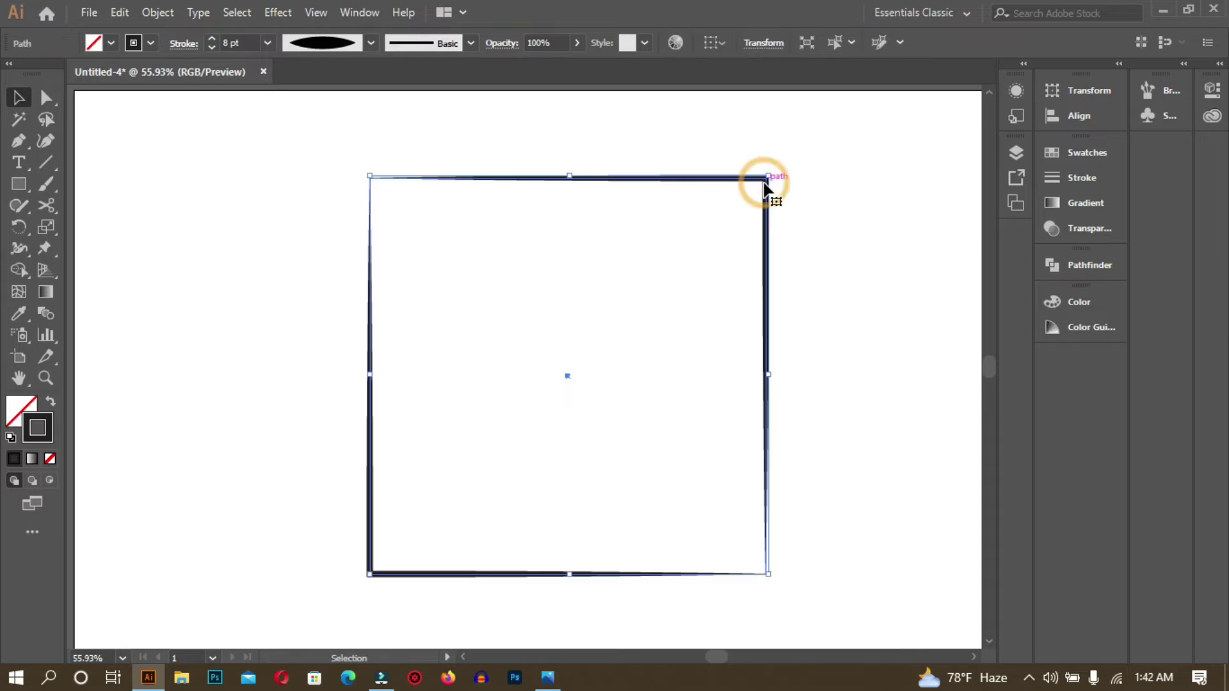
click(1088, 203)
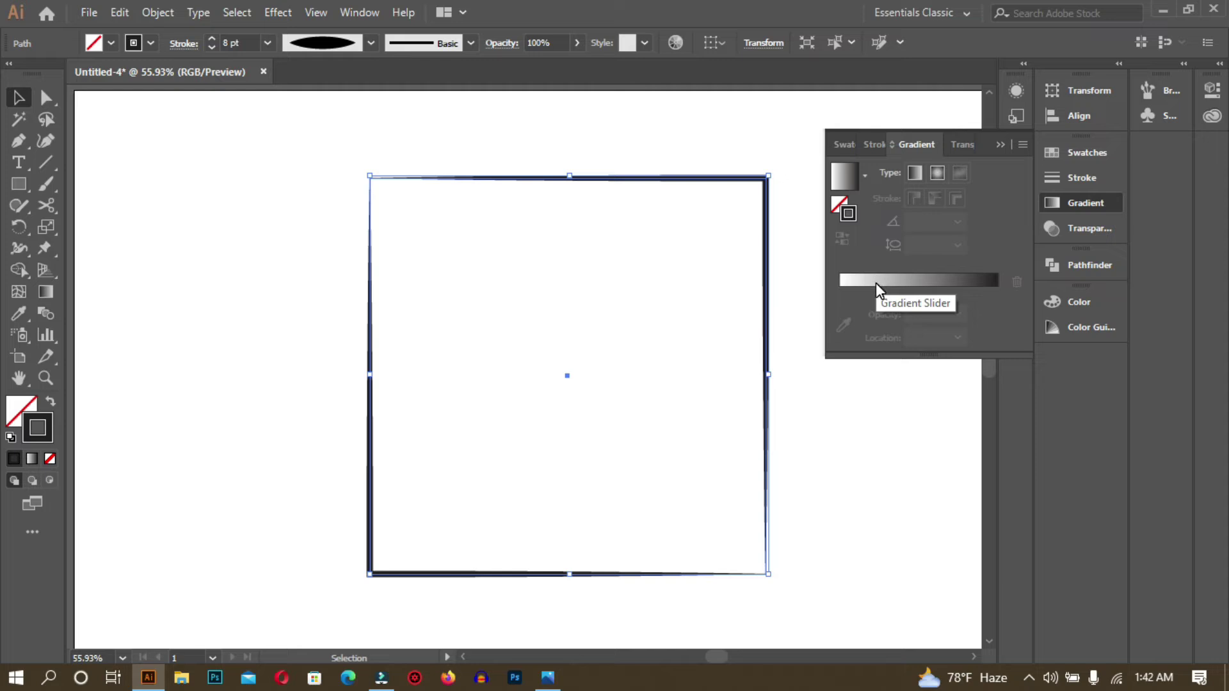
click(894, 288)
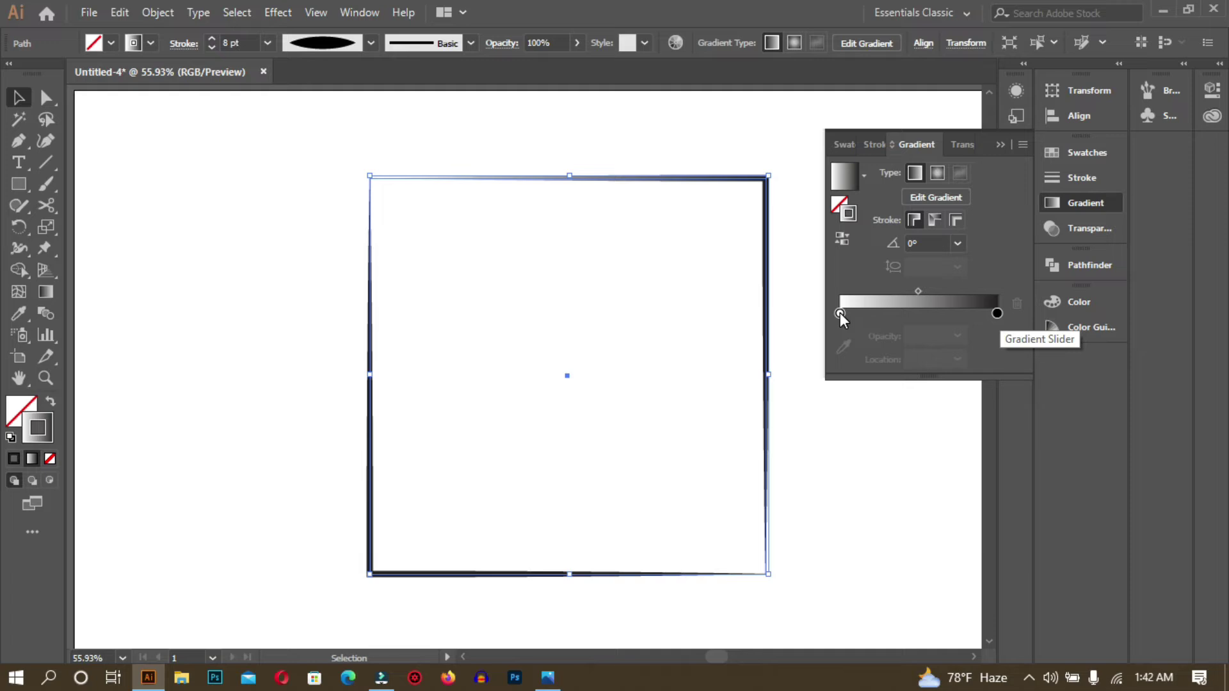
double_click(839, 313)
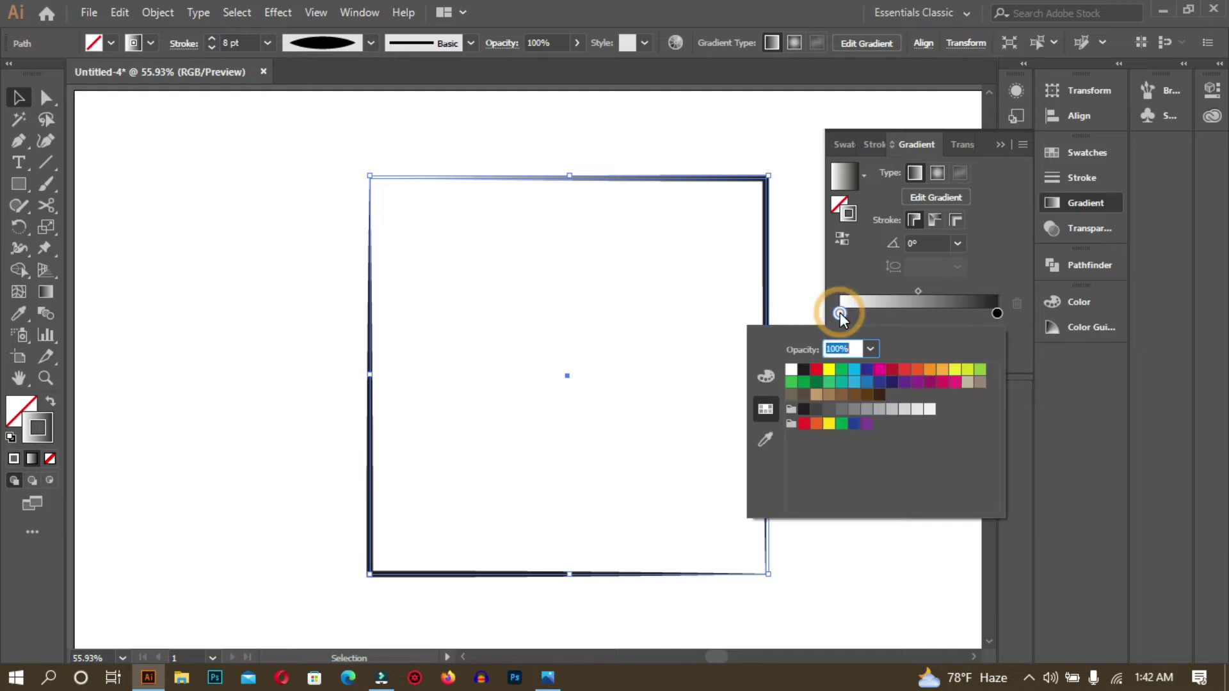
click(892, 374)
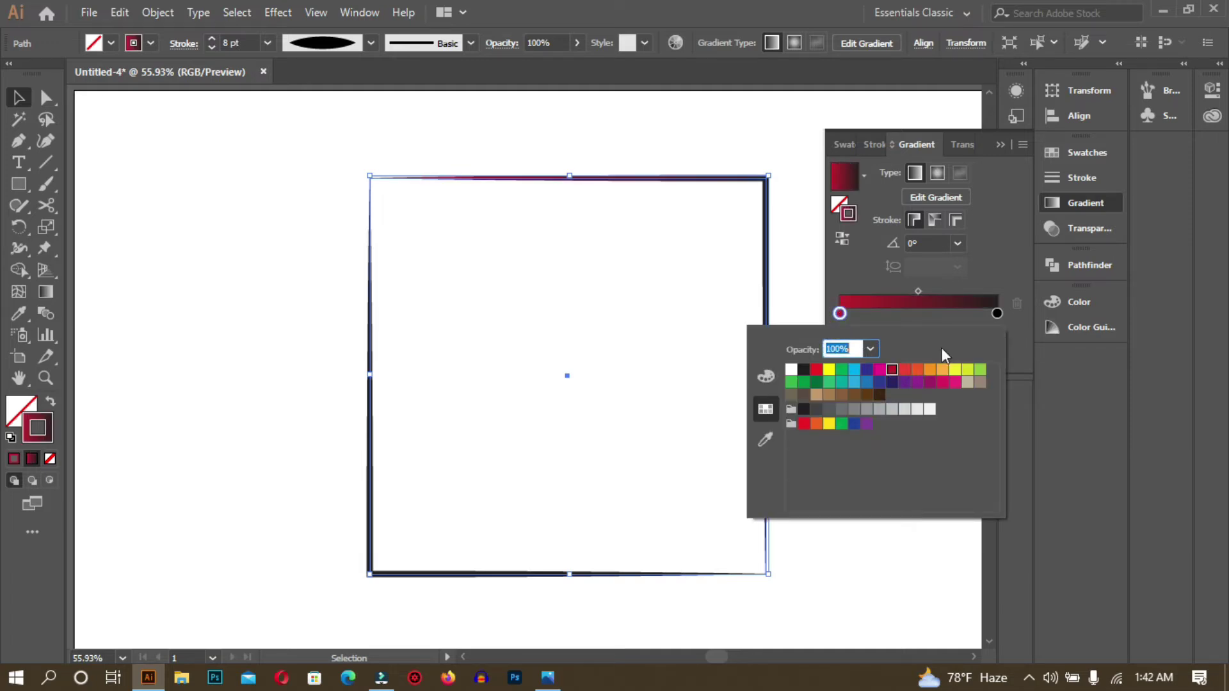
double_click(997, 313)
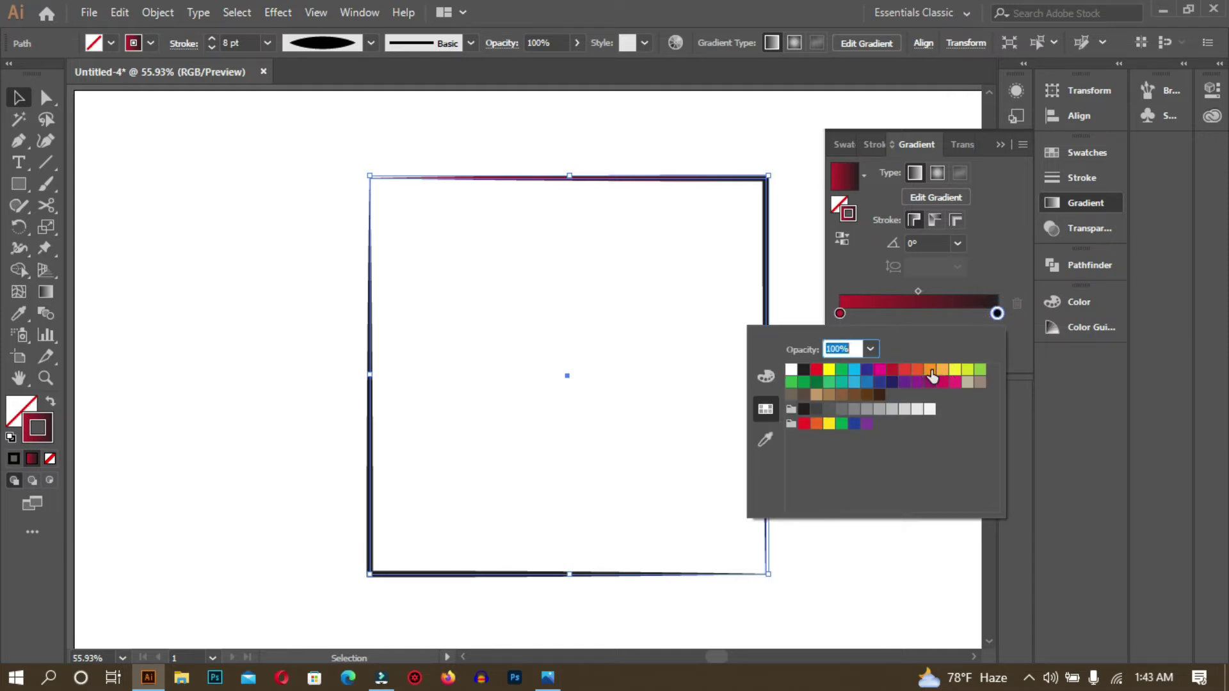
click(929, 370)
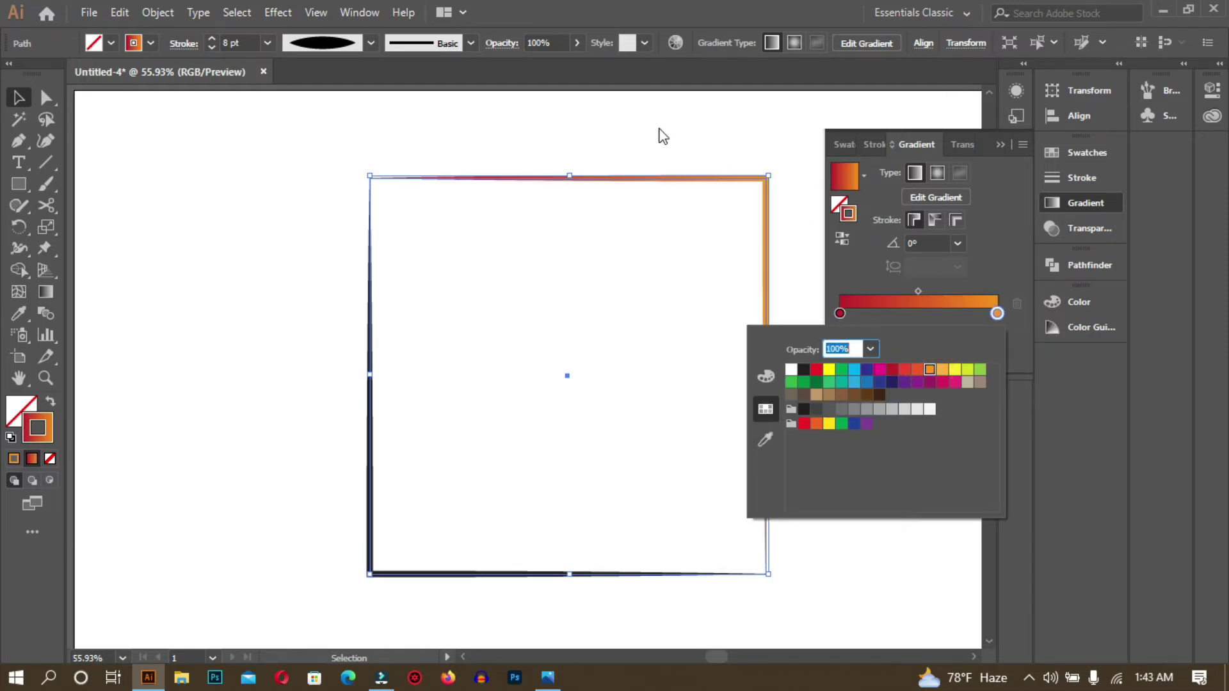
click(658, 128)
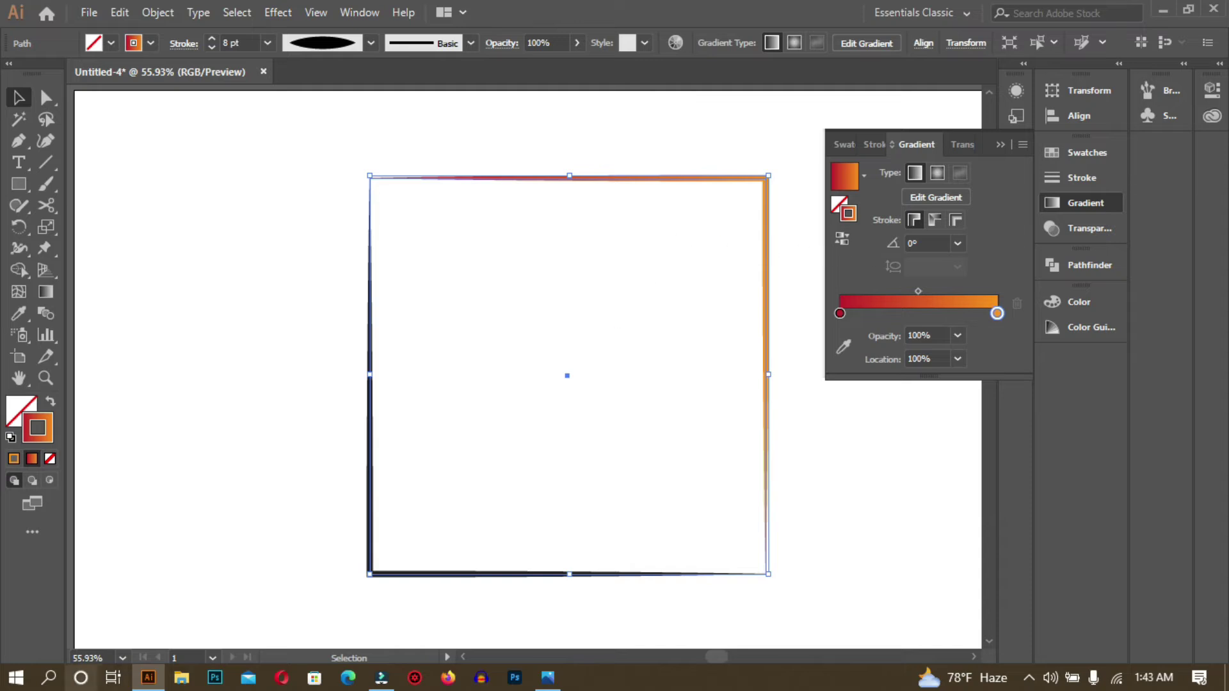
Apply the same red-to-orange stroke gradient to the lower-left half of the square.
click(253, 444)
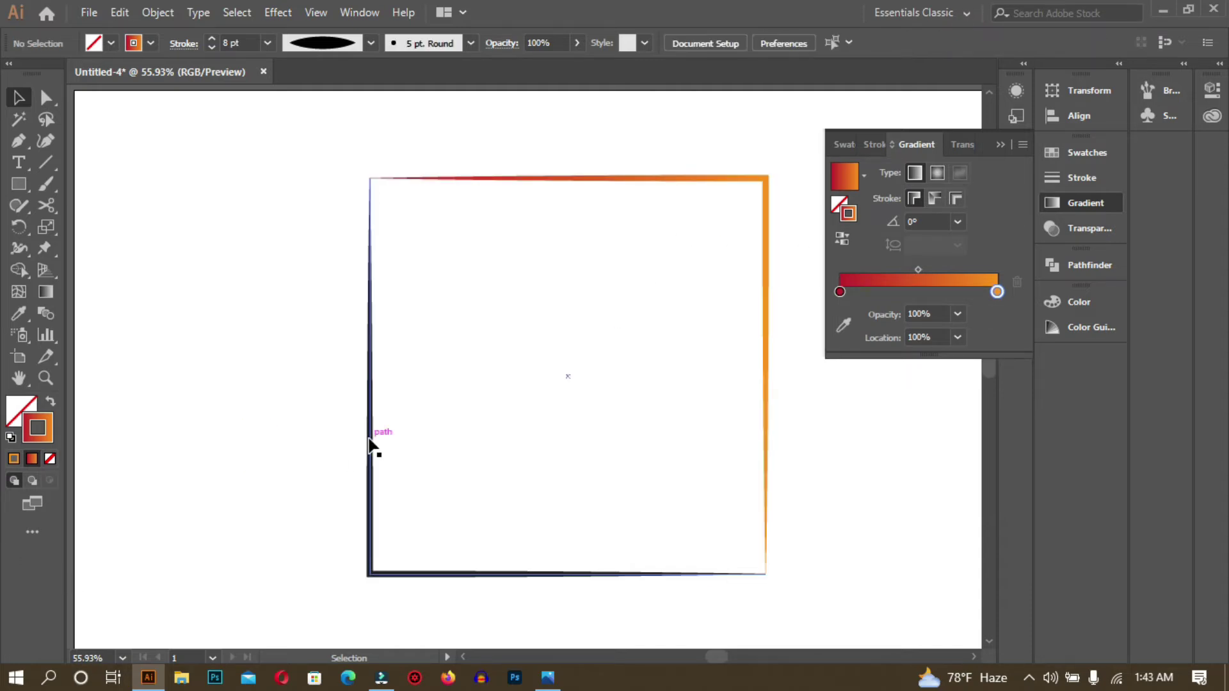
click(370, 446)
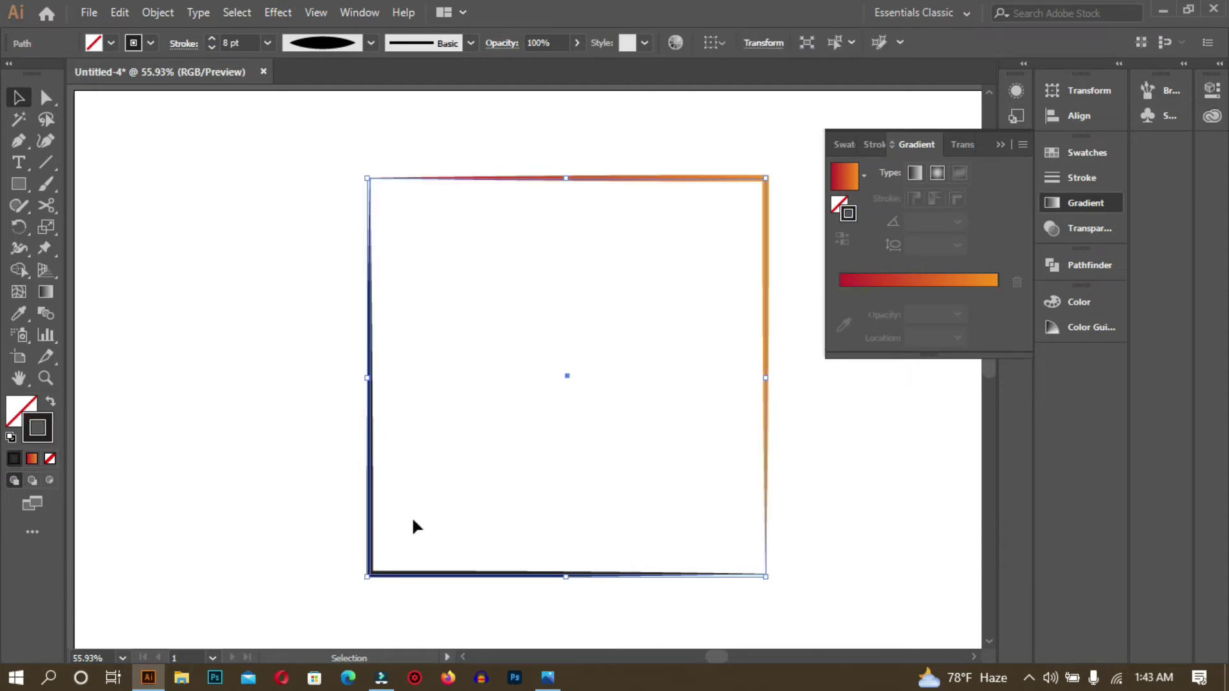
click(951, 285)
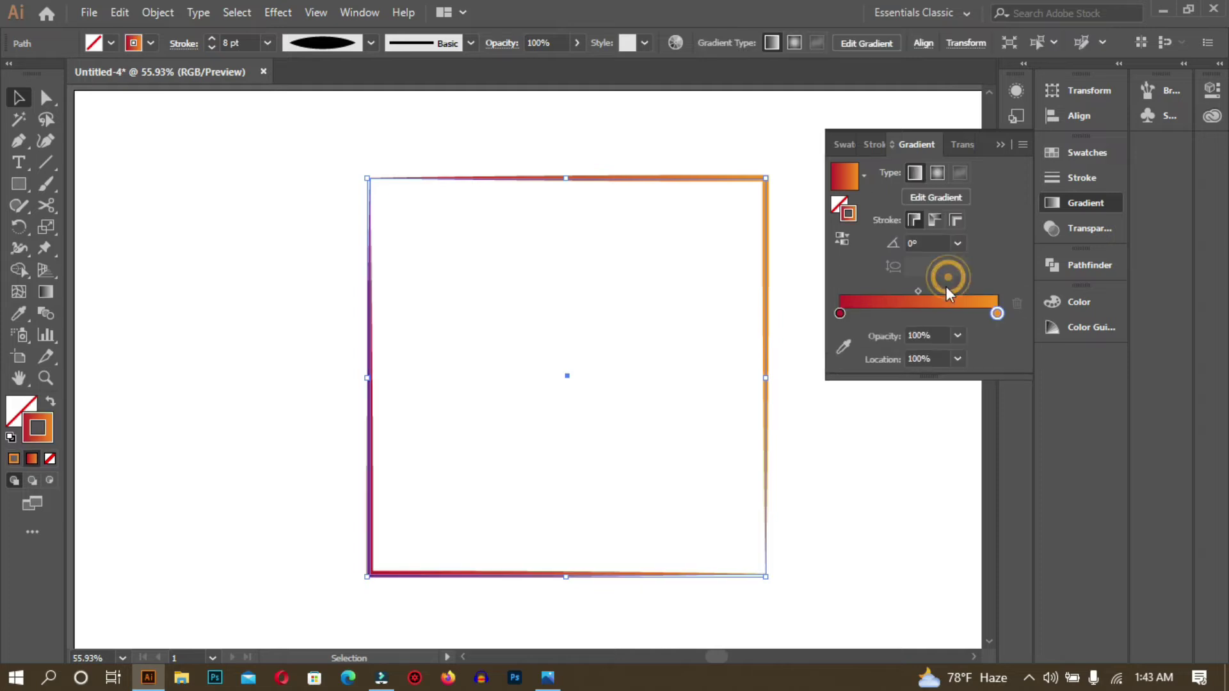
click(322, 148)
drag(320, 142, 747, 579)
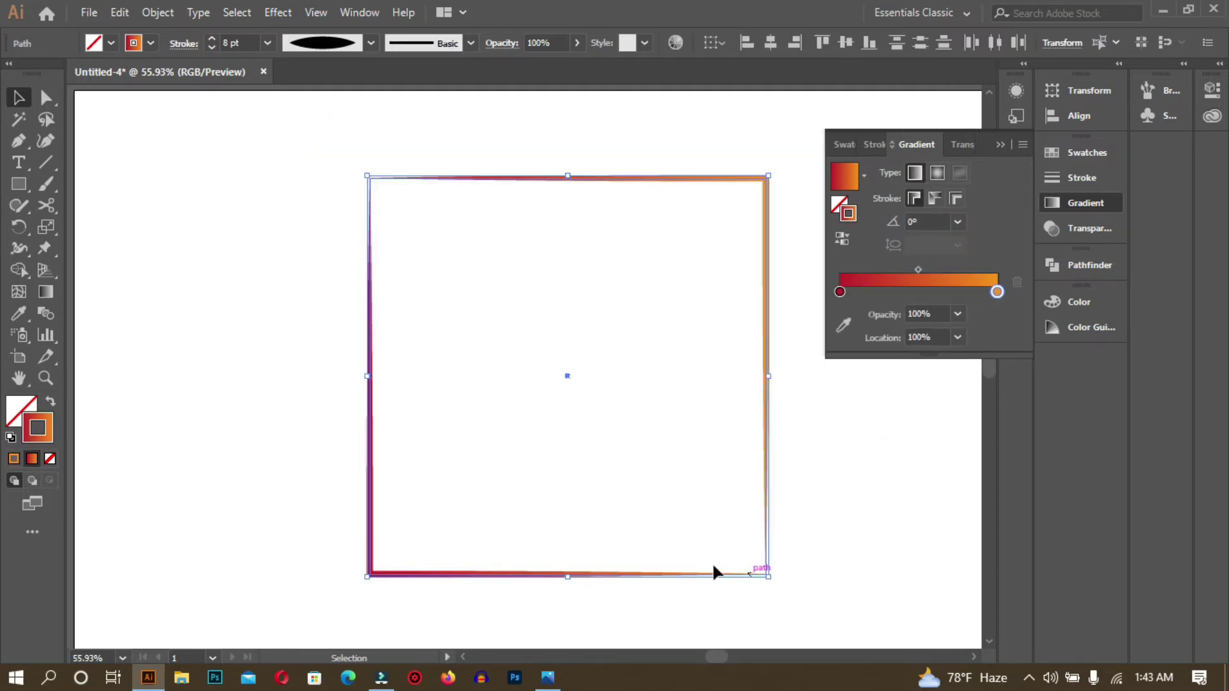
click(241, 198)
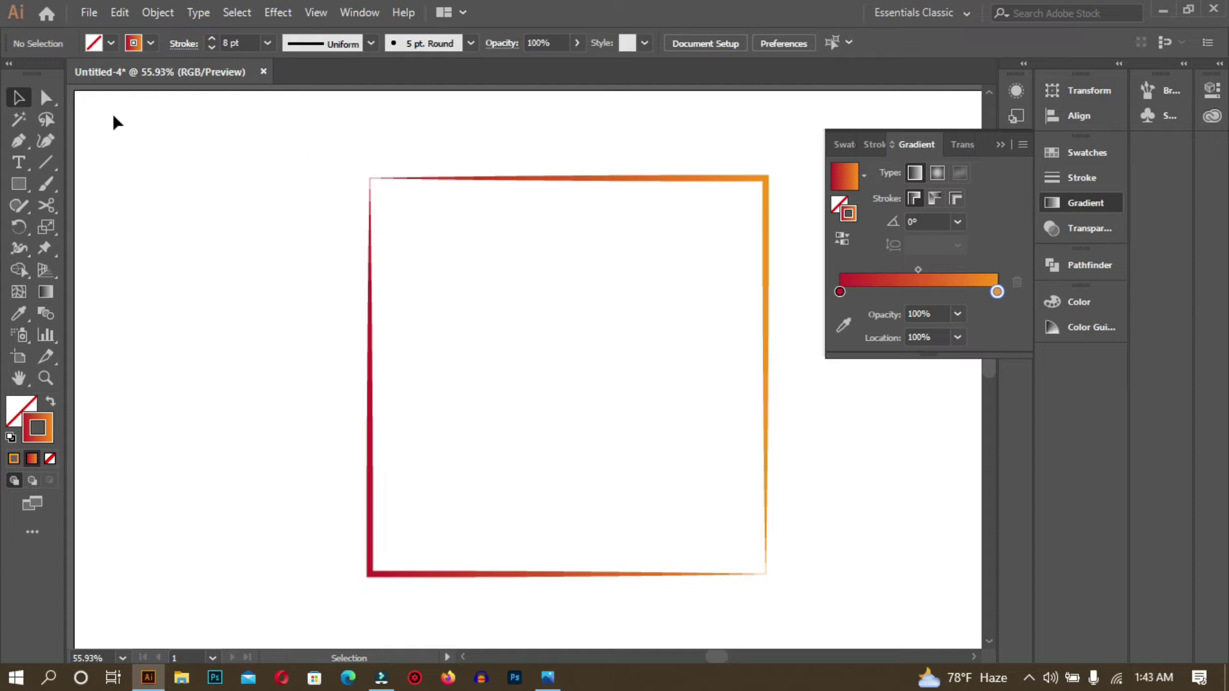
Round the top-right and bottom-left corners of the square to a radius of about 255 px.
click(43, 95)
drag(312, 126, 826, 608)
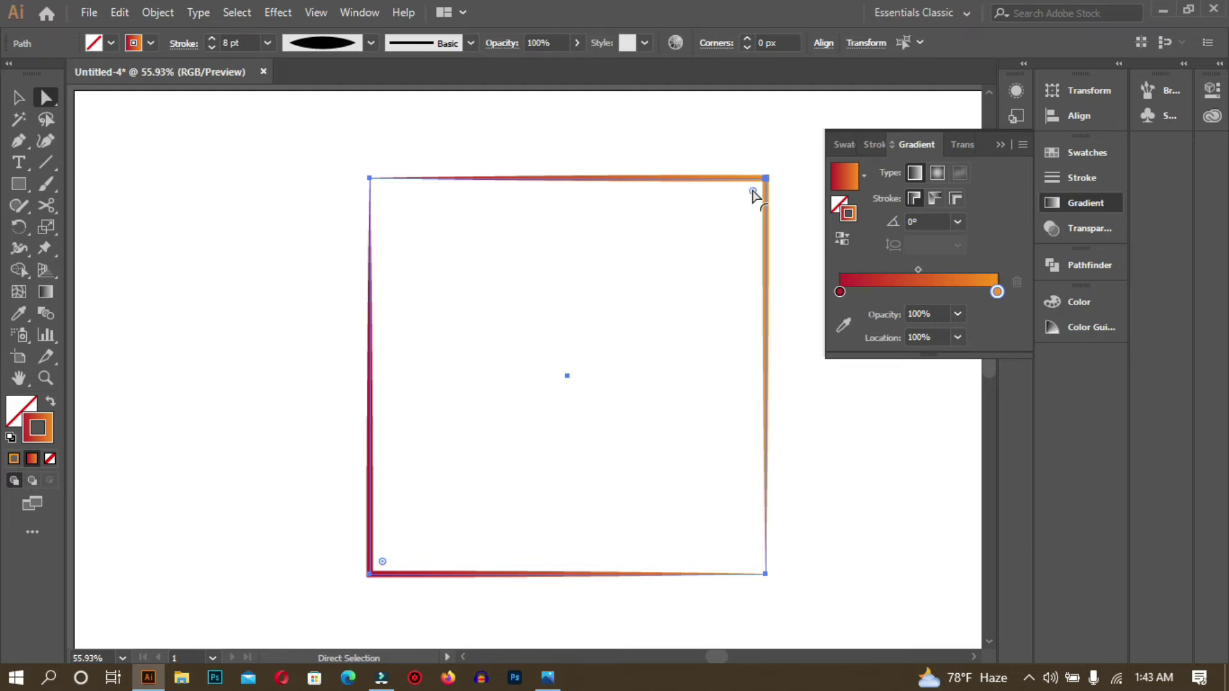
drag(752, 192, 620, 435)
Group the two halves of the rounded shape and select the group.
click(256, 174)
drag(266, 126, 817, 621)
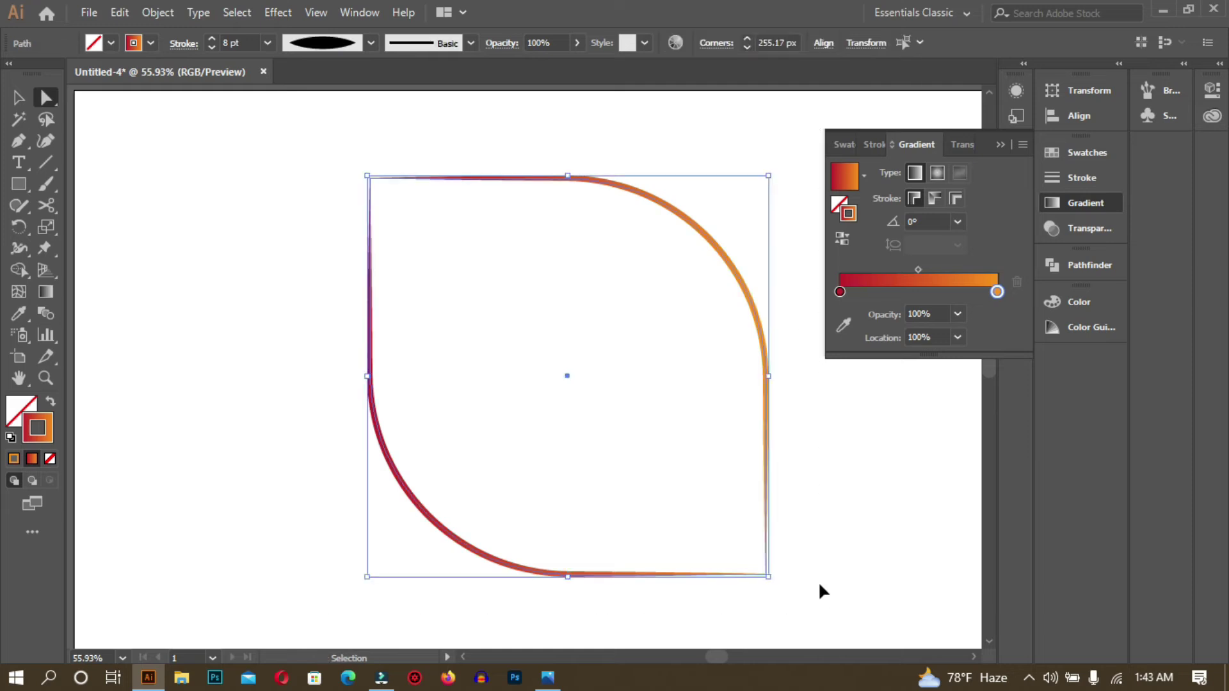
click(259, 127)
drag(353, 157, 903, 631)
Open the Transform effect for the group with preview enabled and set its horizontal and vertical scale to 90%.
click(278, 12)
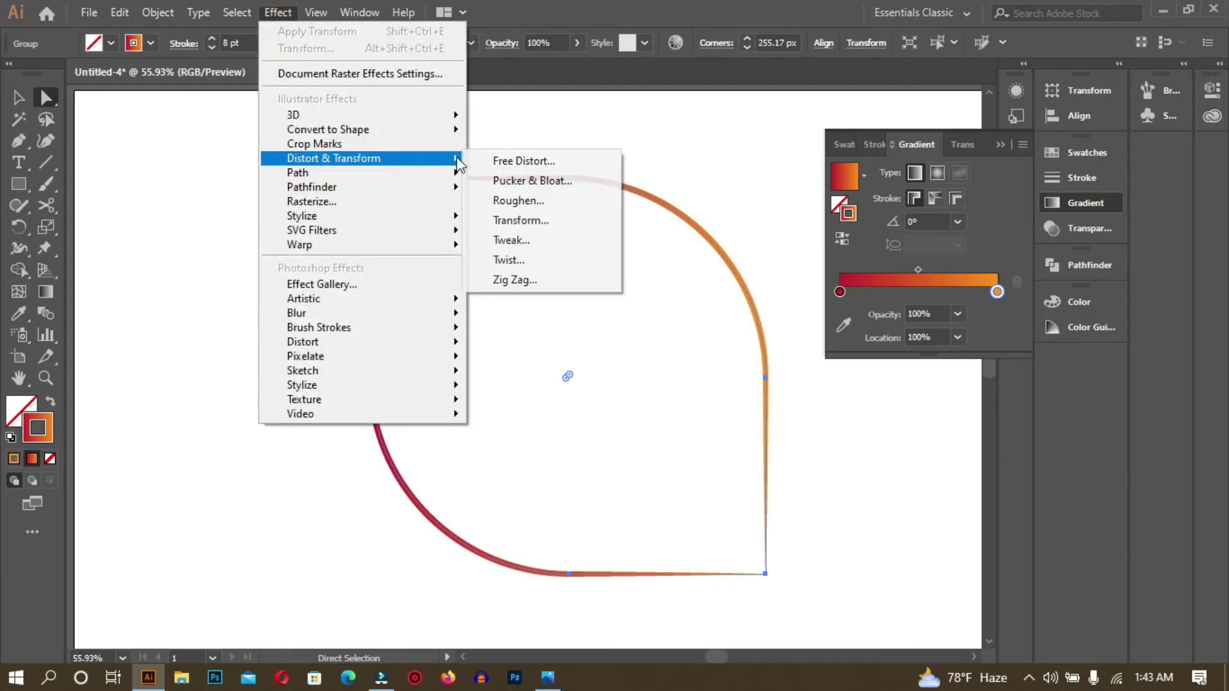
click(566, 223)
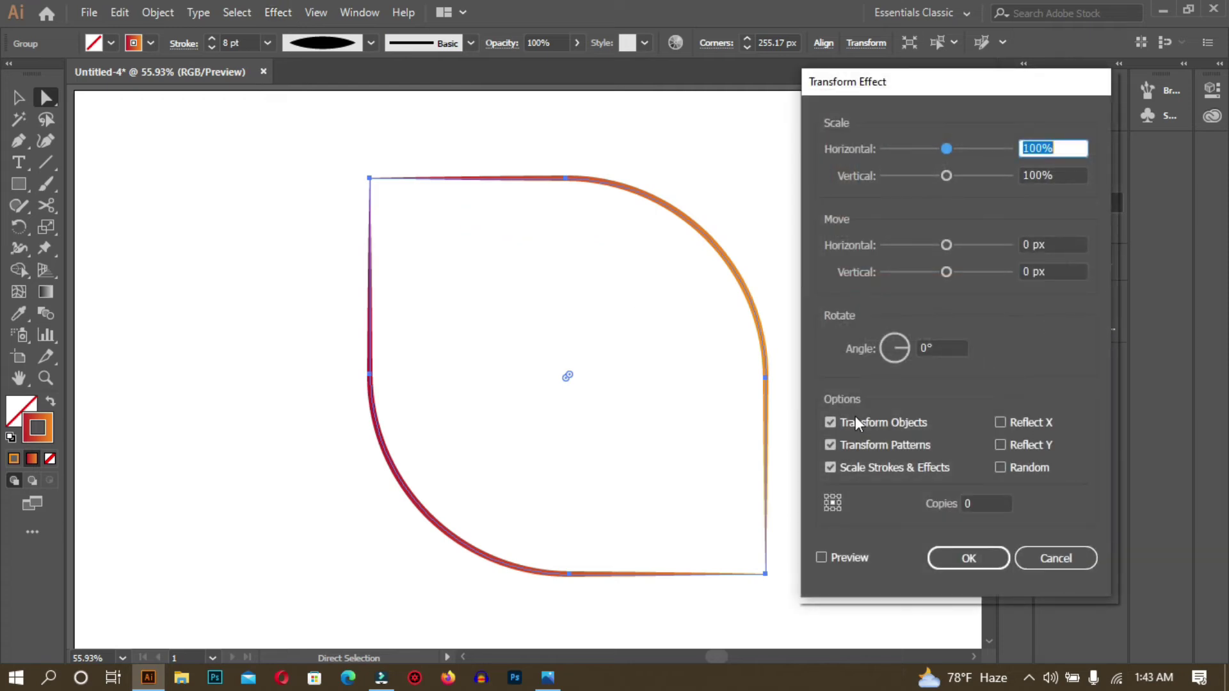
click(819, 557)
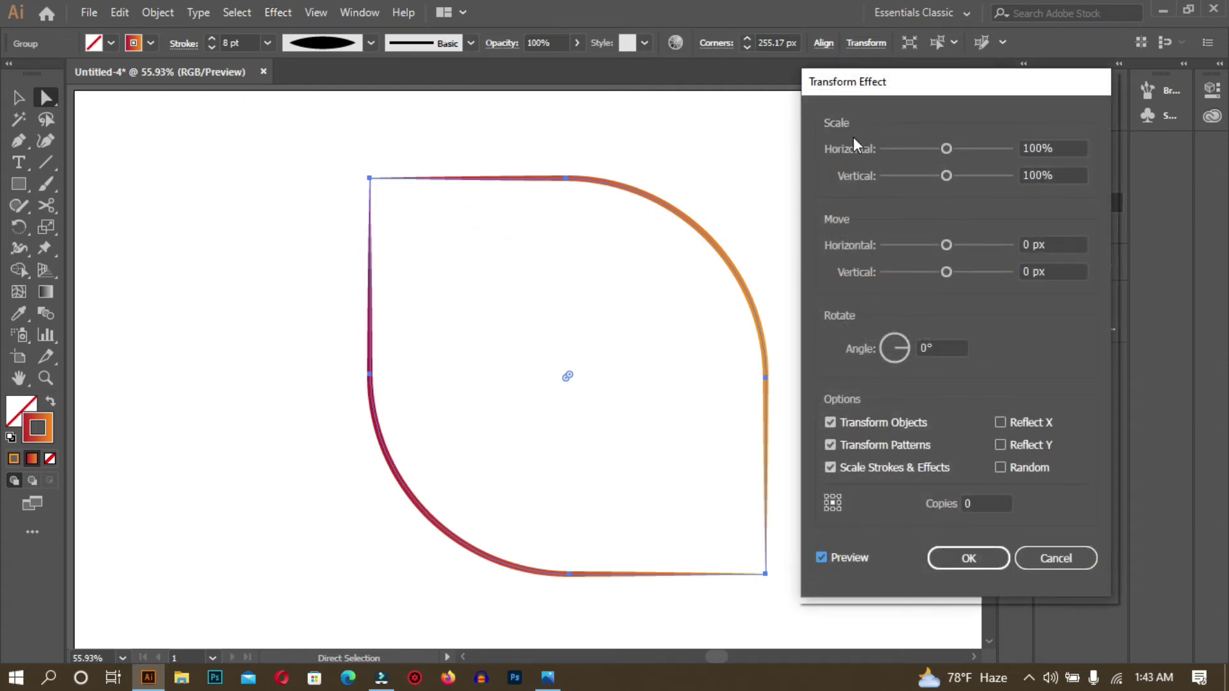
click(1059, 152)
key(Down)
key(Down)
key(Down)
key(Down)
key(Down)
key(Down)
key(Down)
key(Down)
key(Down)
key(Down)
click(1059, 176)
key(Down)
key(Down)
key(Down)
key(Down)
key(Down)
key(Down)
key(Down)
key(Down)
key(Down)
key(Down)
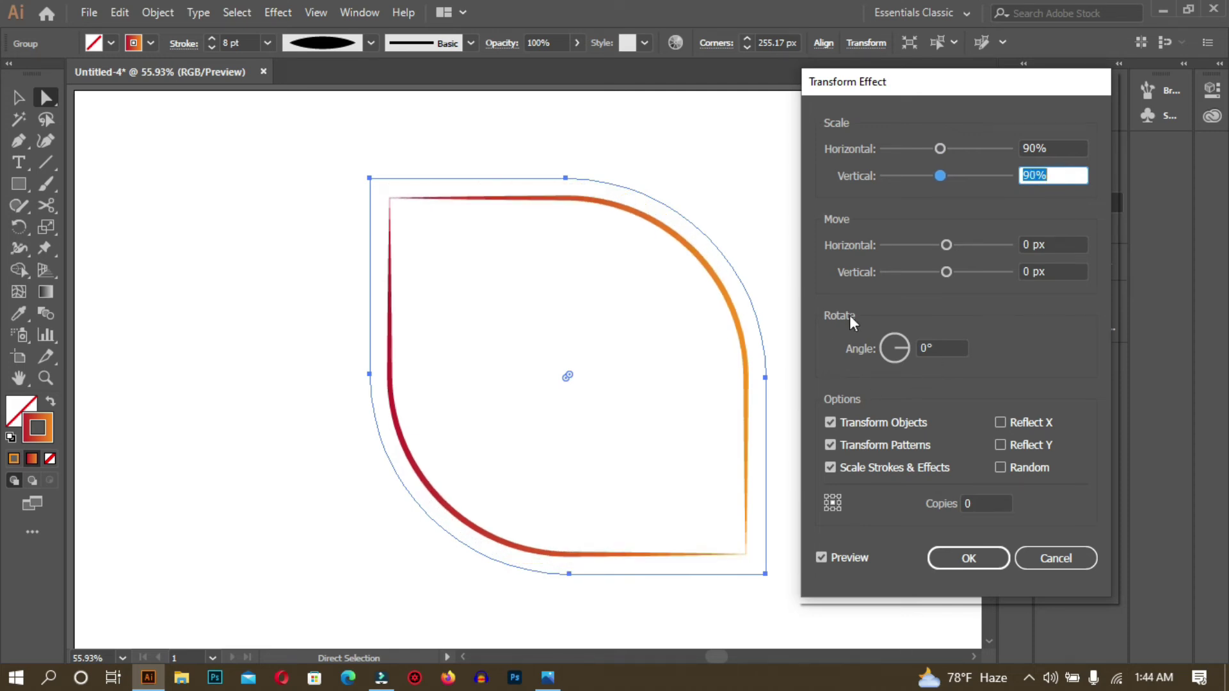
Set the Transform effect's rotation angle to 5°.
click(938, 348)
key(Up)
key(Up)
key(Up)
key(Up)
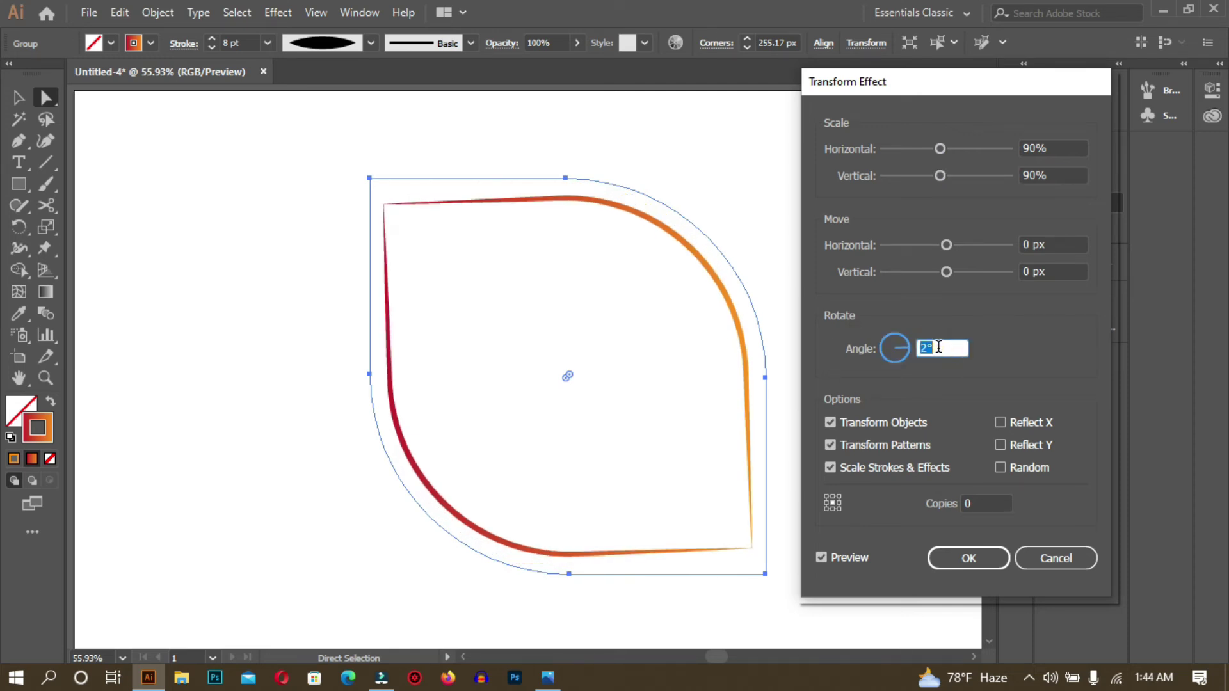
key(Up)
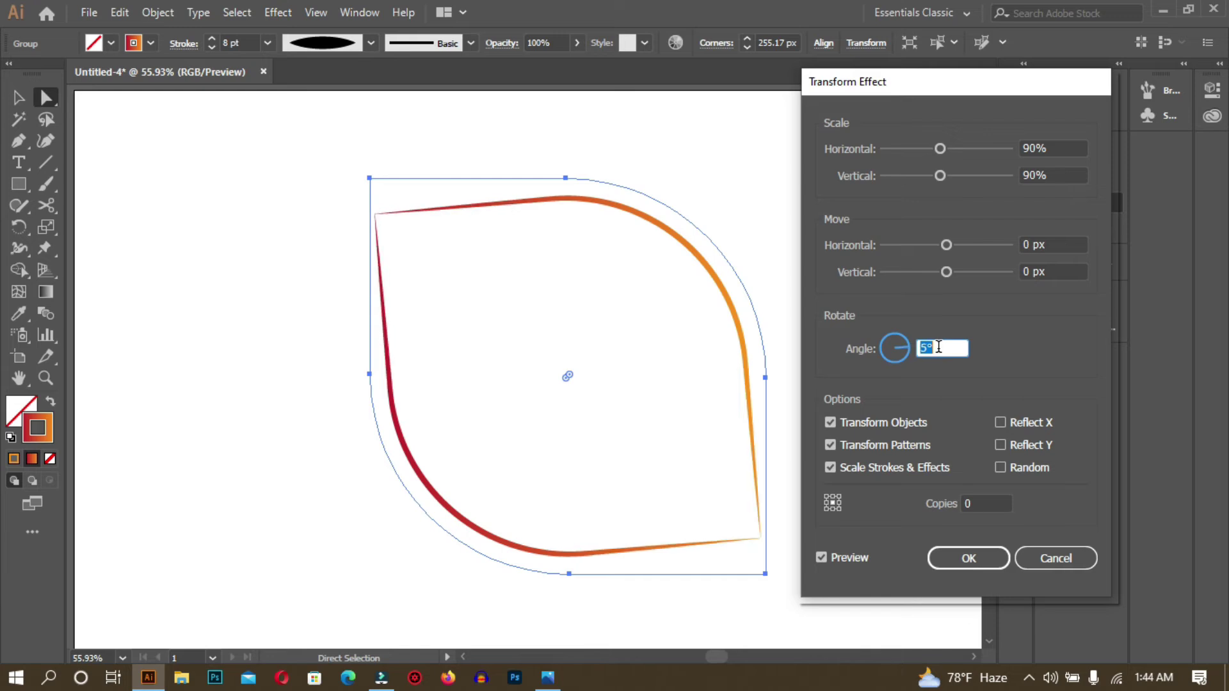
Set the number of copies to 50 and apply the Transform effect.
click(979, 503)
key(Up)
key(Up)
key(Up)
key(Up)
key(Up)
key(Up)
key(Up)
key(Up)
key(Up)
key(Up)
key(Up)
key(Up)
key(Up)
key(Up)
key(Up)
key(Up)
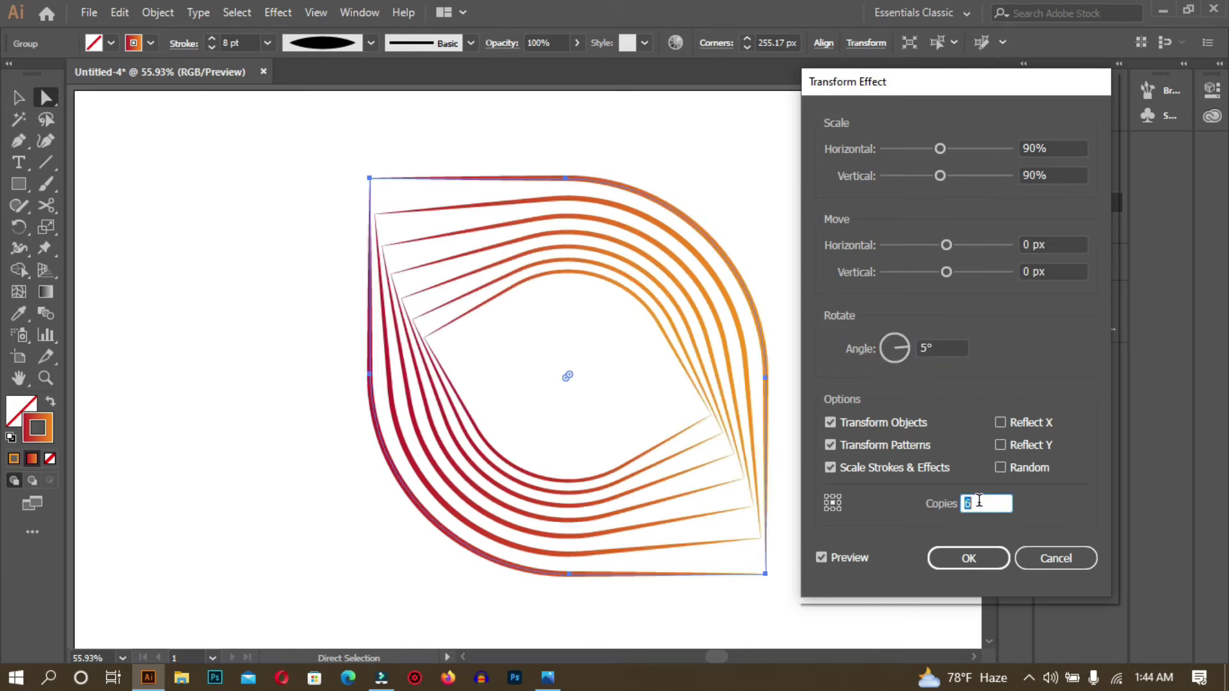
key(Up)
key(Up)
key(Up)
key(Up)
key(Up)
key(Up)
key(Up)
key(Up)
key(Up)
key(Up)
key(Up)
key(Up)
key(Up)
key(Up)
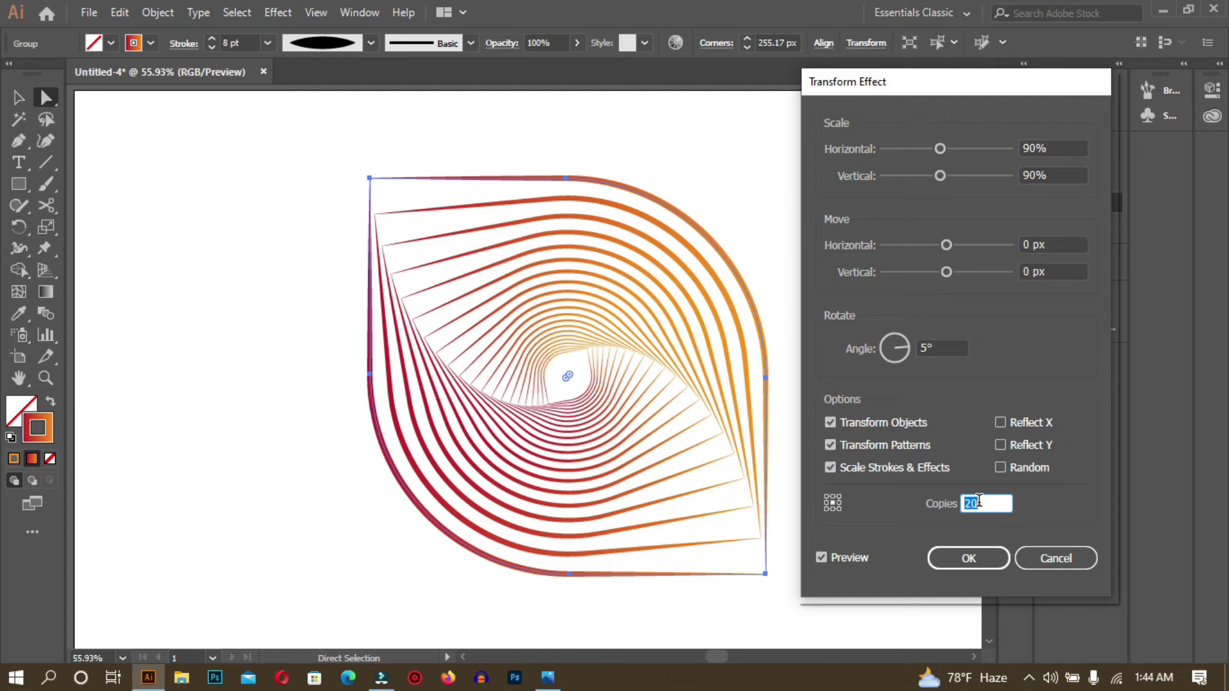
key(Up)
key(Up)
key(Up)
key(Up)
key(Up)
key(Up)
key(Up)
key(Up)
key(Up)
key(Up)
key(Up)
key(Up)
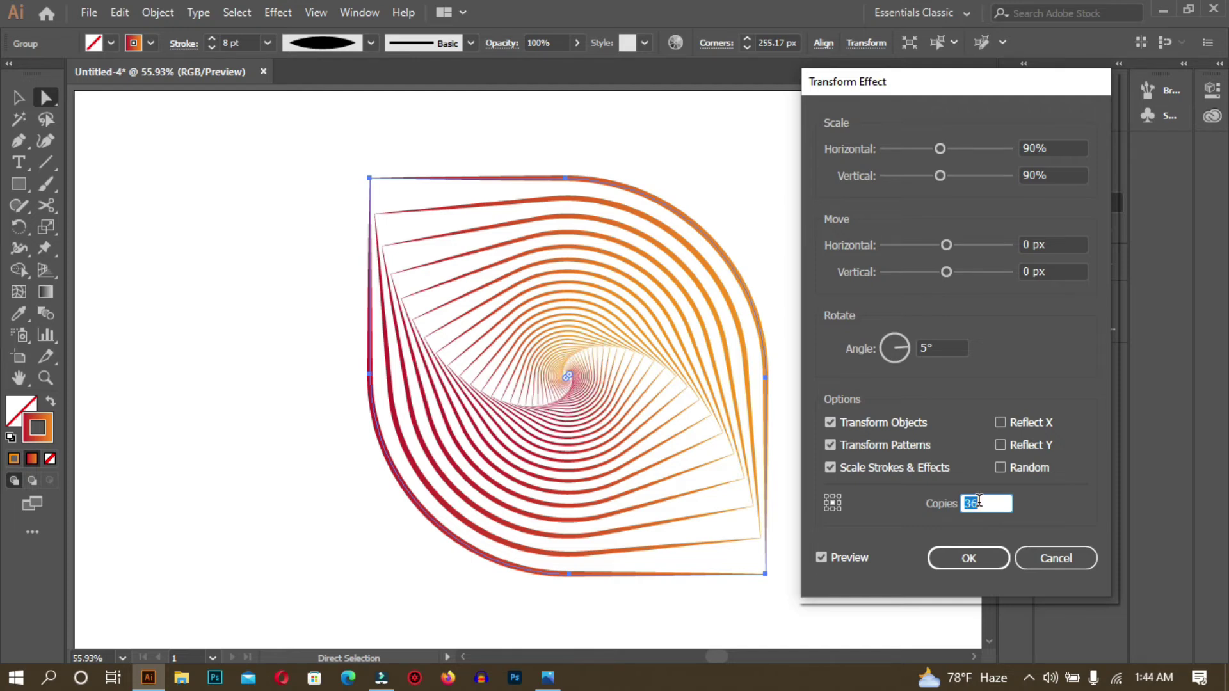
key(Up)
key(Up)
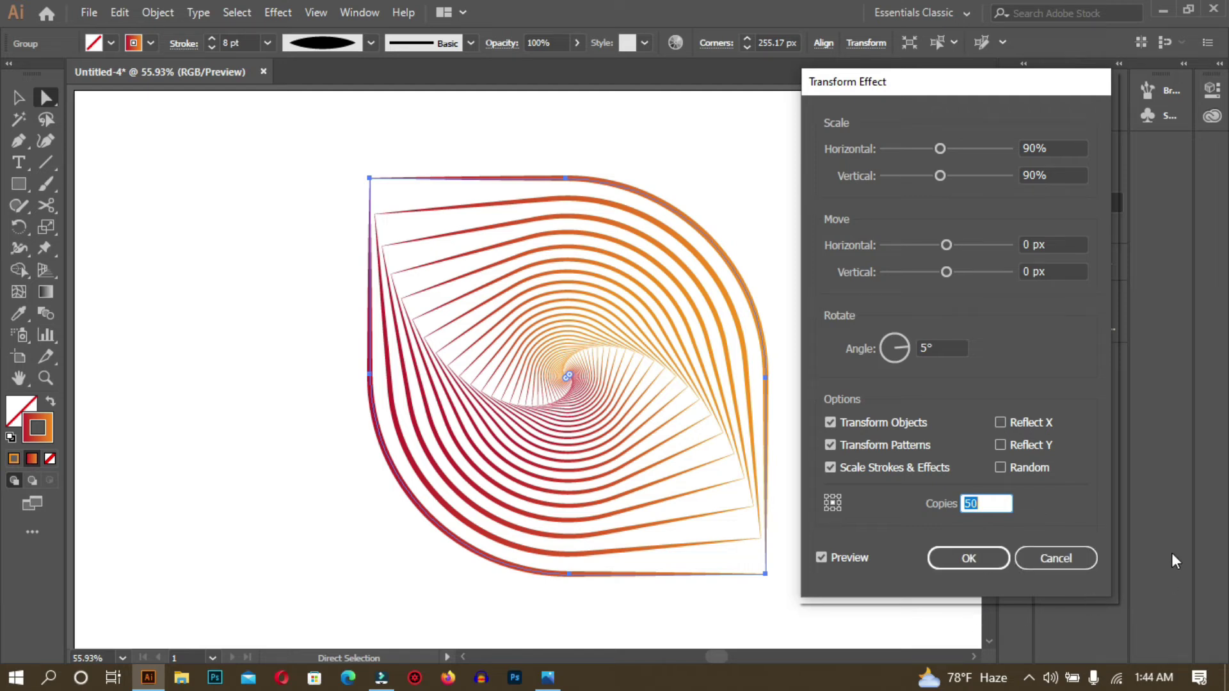
click(964, 560)
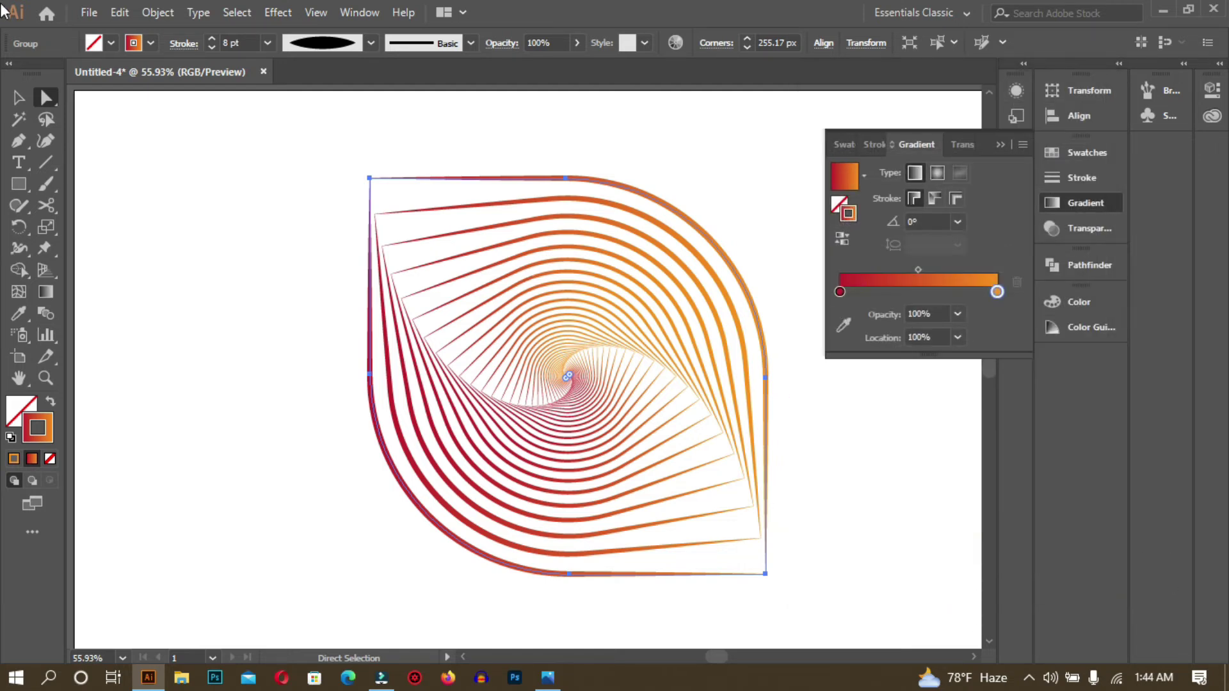
Expand the appearance of the spiral artwork and deselect it.
click(157, 14)
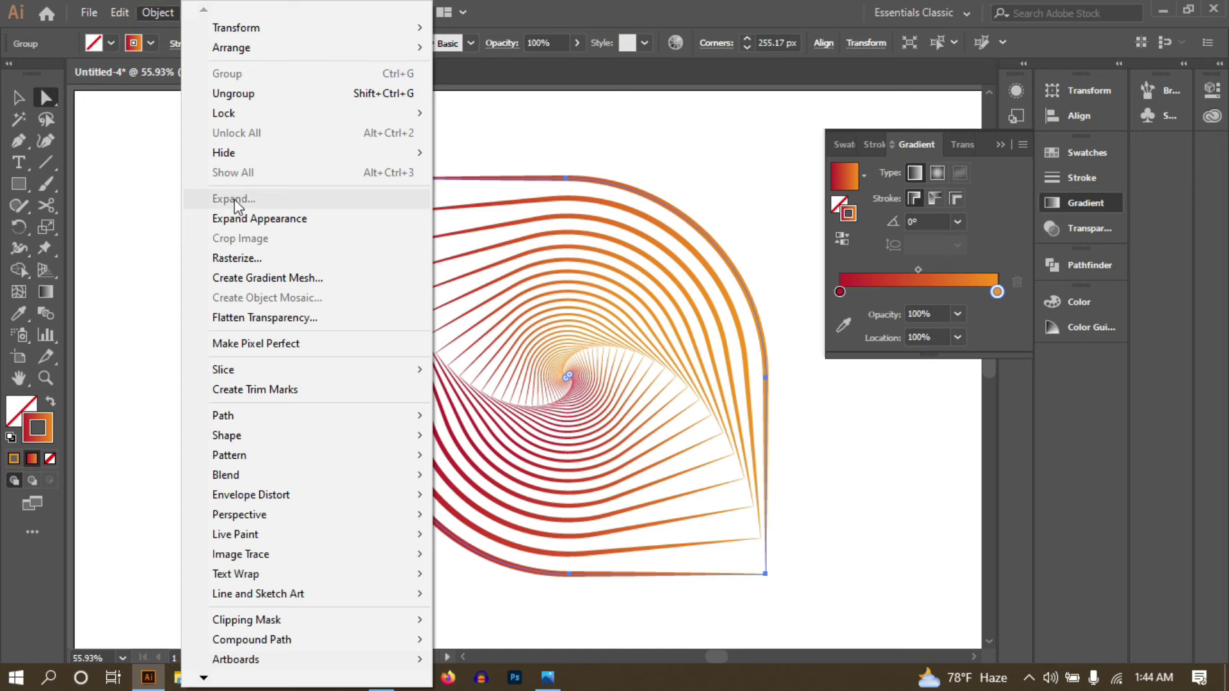
click(259, 219)
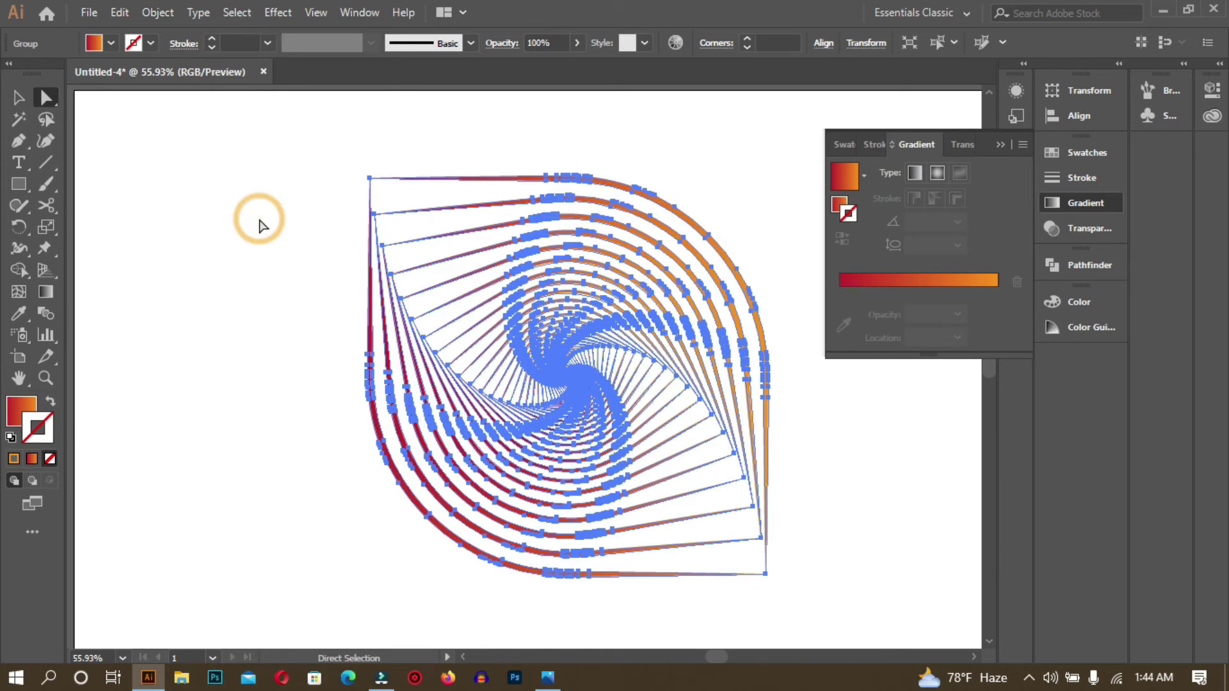
key(v)
click(224, 154)
click(45, 97)
click(18, 97)
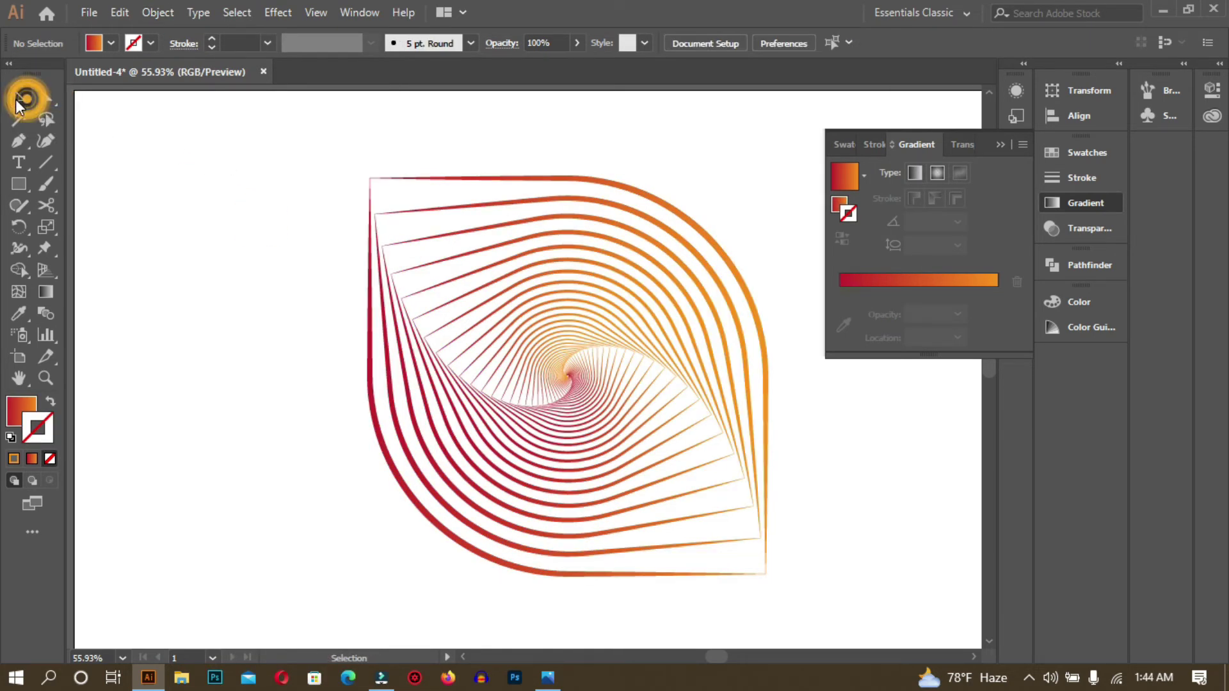
Select the whole spiral and scale it down proportionally to less than half its size.
drag(310, 139, 857, 617)
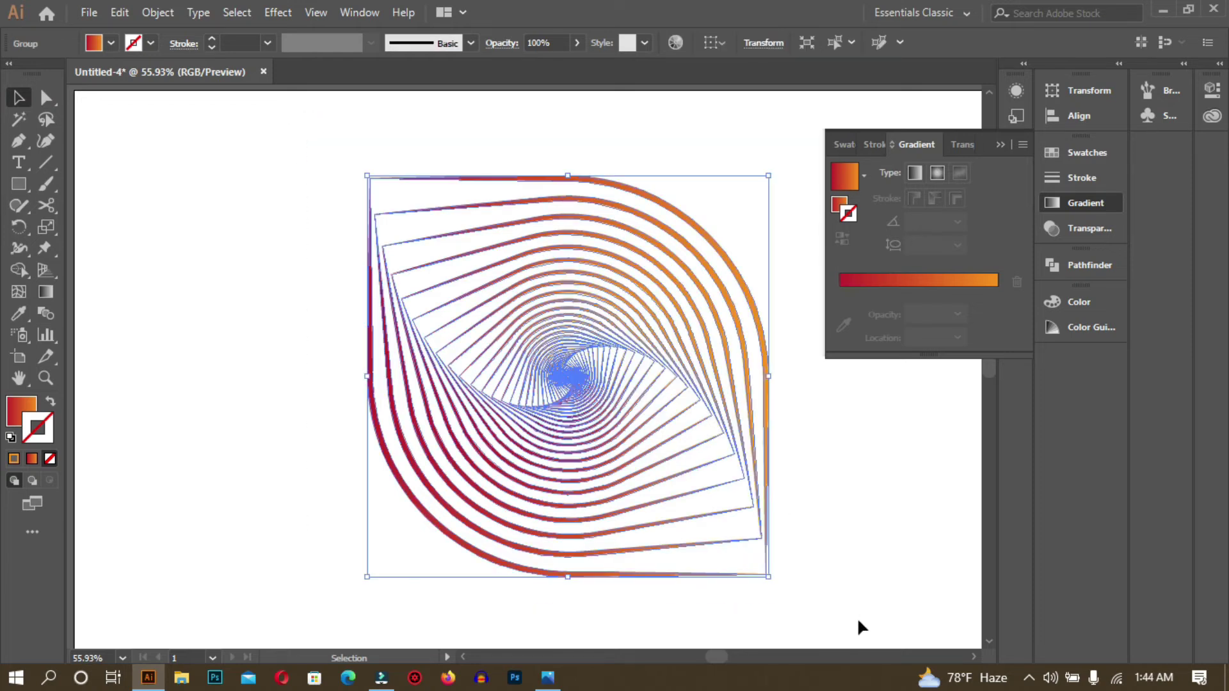
key(a)
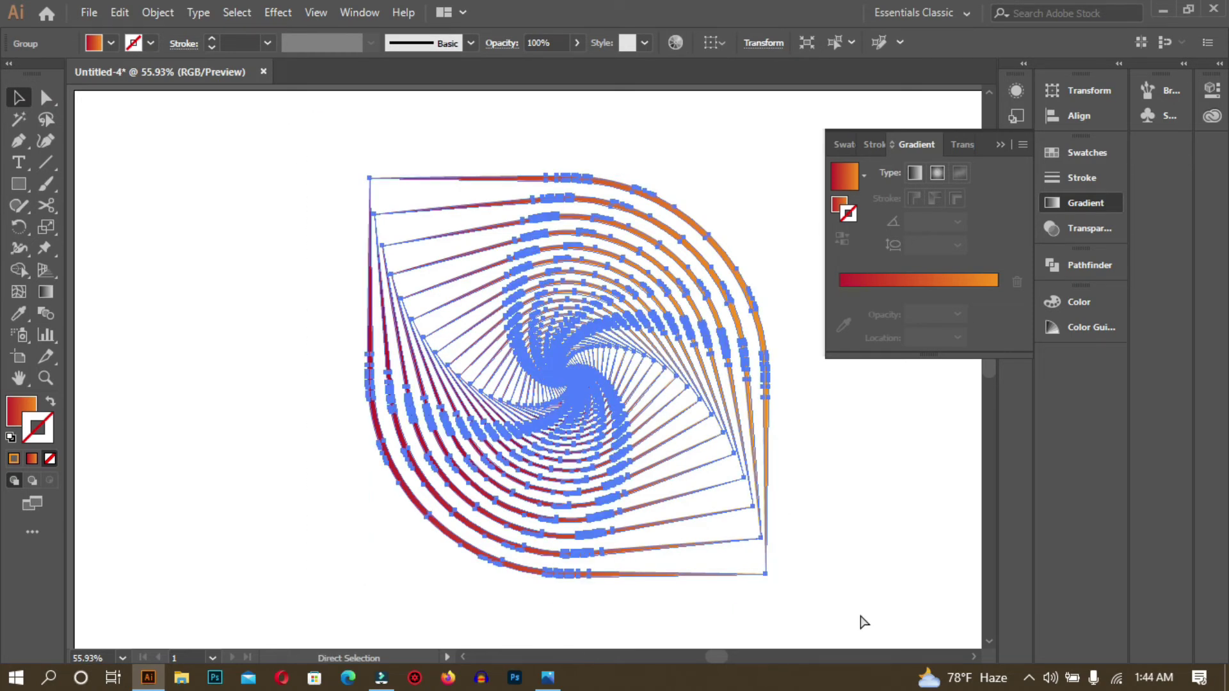
key(v)
key(shift)
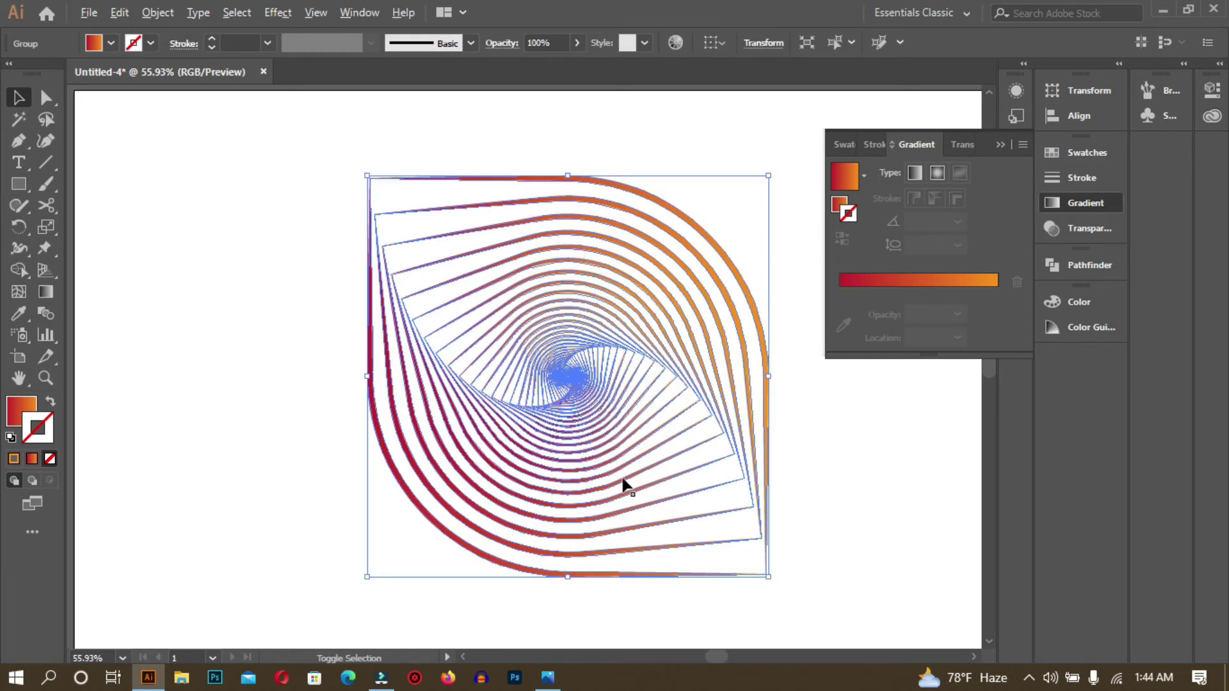
drag(366, 174, 452, 291)
click(274, 310)
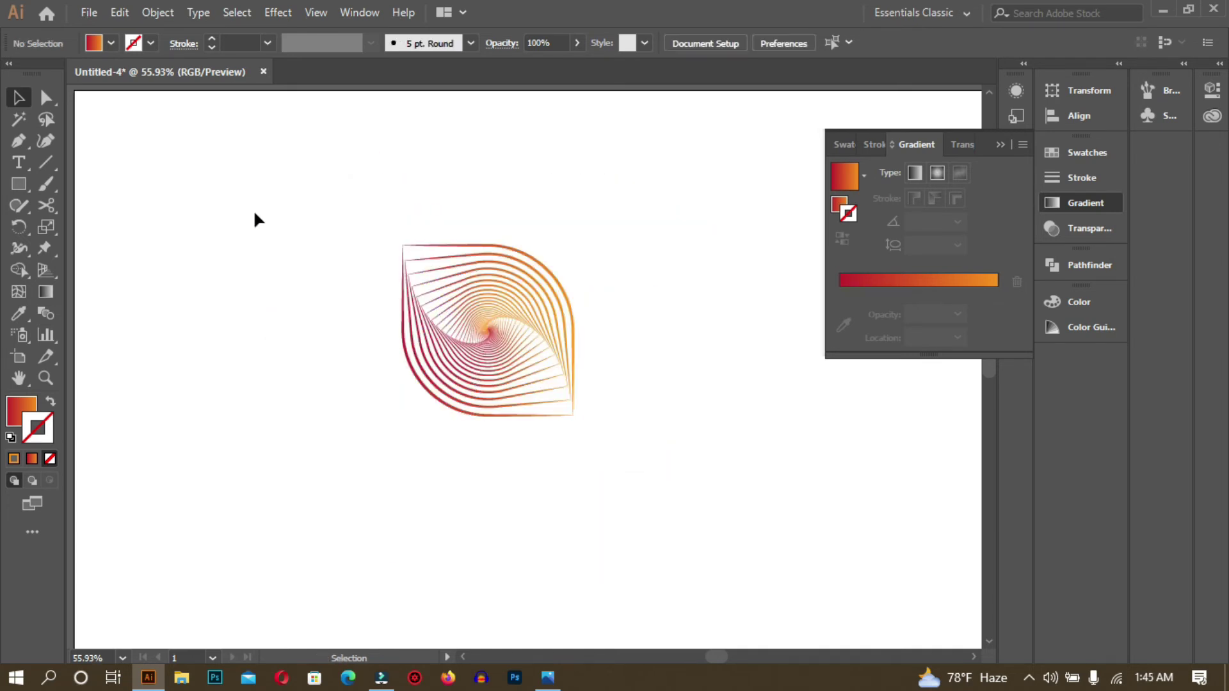
Rotate a copy of the spiral petal by 90° about its lower-right corner point.
drag(320, 190, 599, 435)
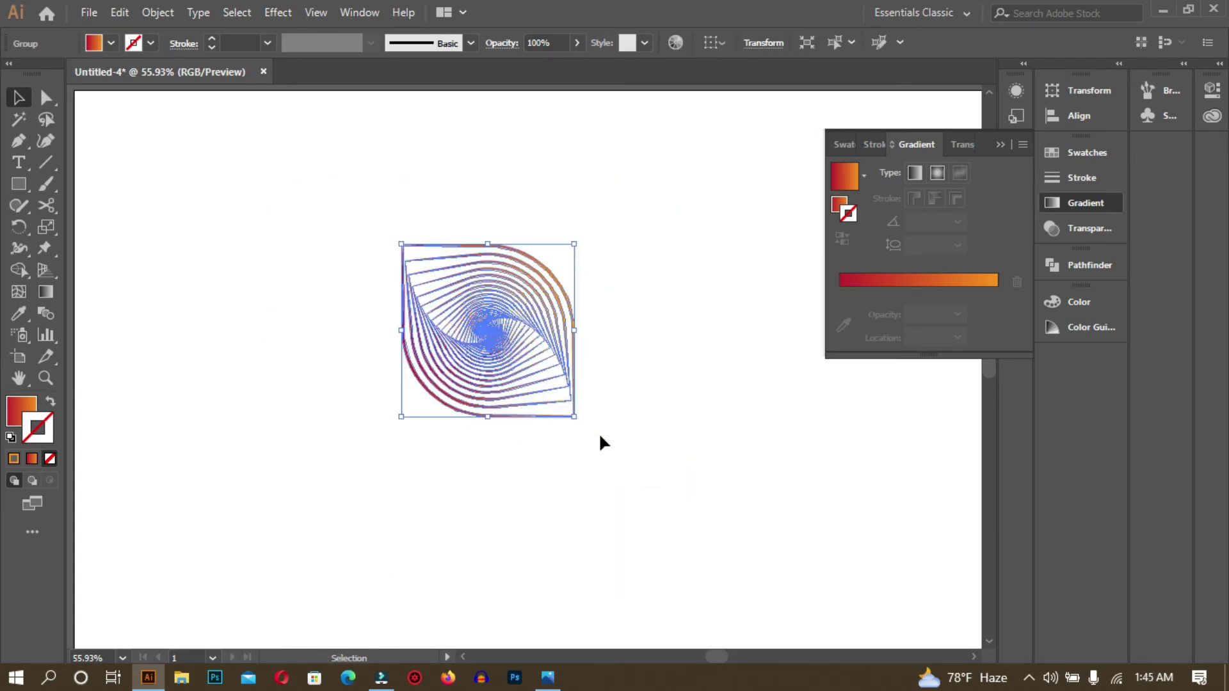
click(19, 227)
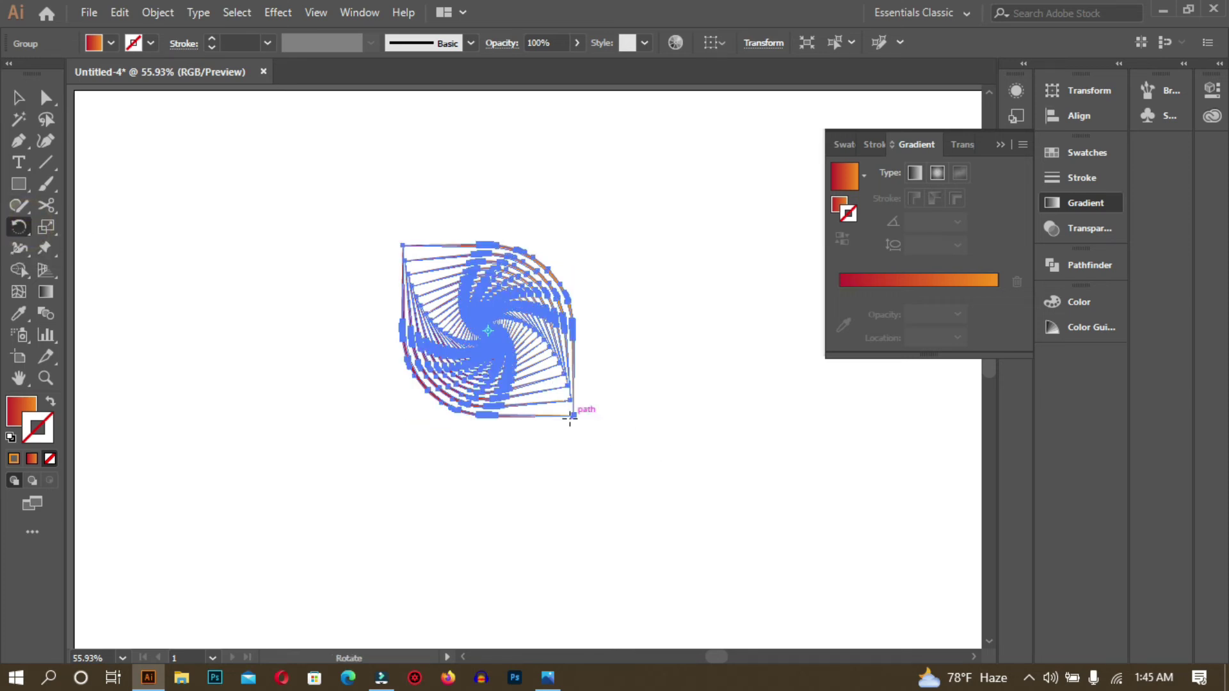
click(572, 416)
drag(401, 247, 697, 207)
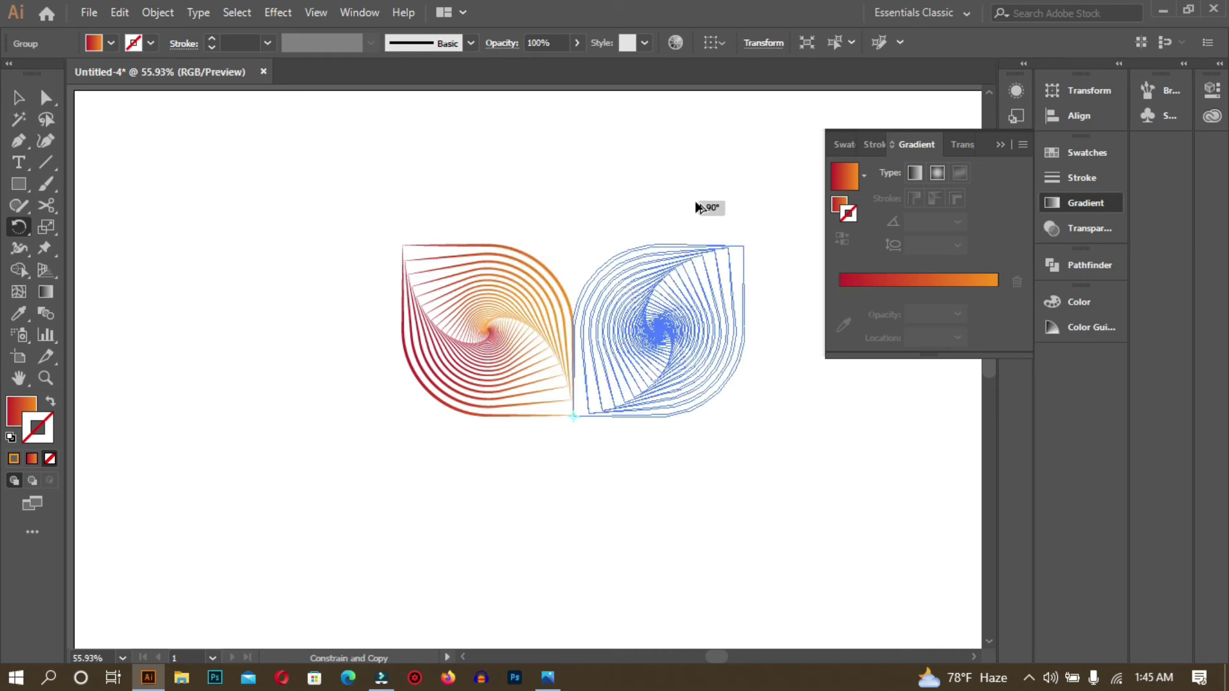
drag(697, 207, 696, 203)
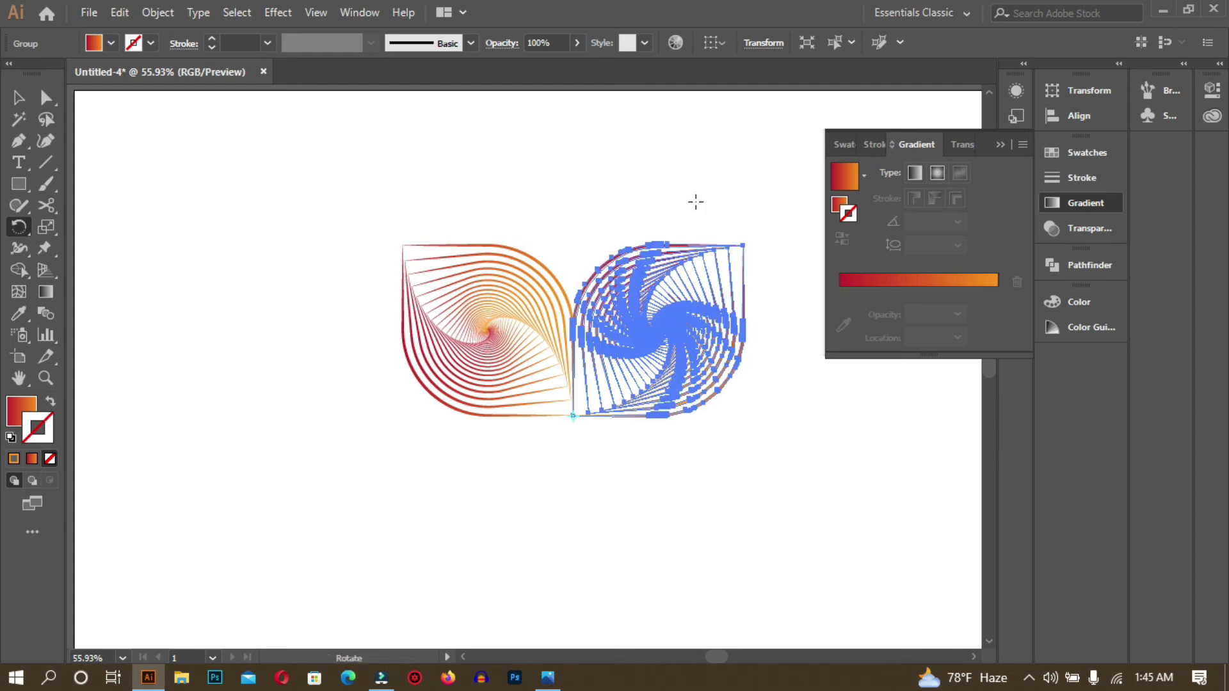
Repeat the rotated copy twice to complete a four-petal flower.
key(v)
key(ctrl+d)
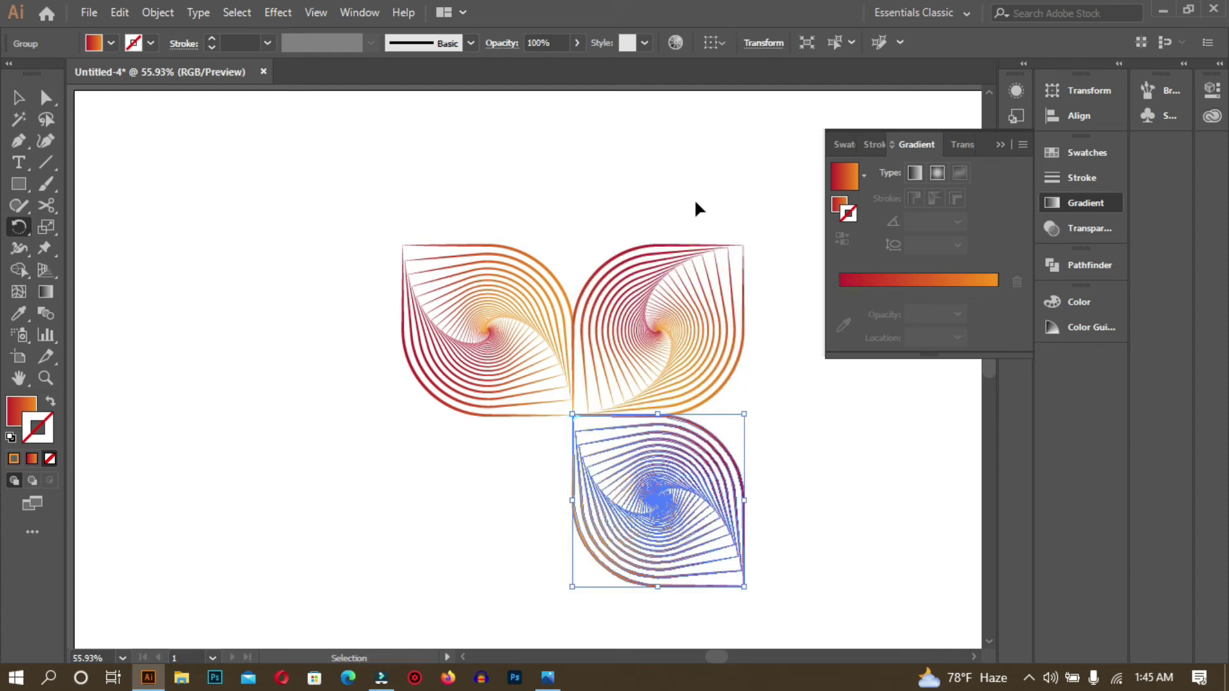
key(ctrl+d)
key(r)
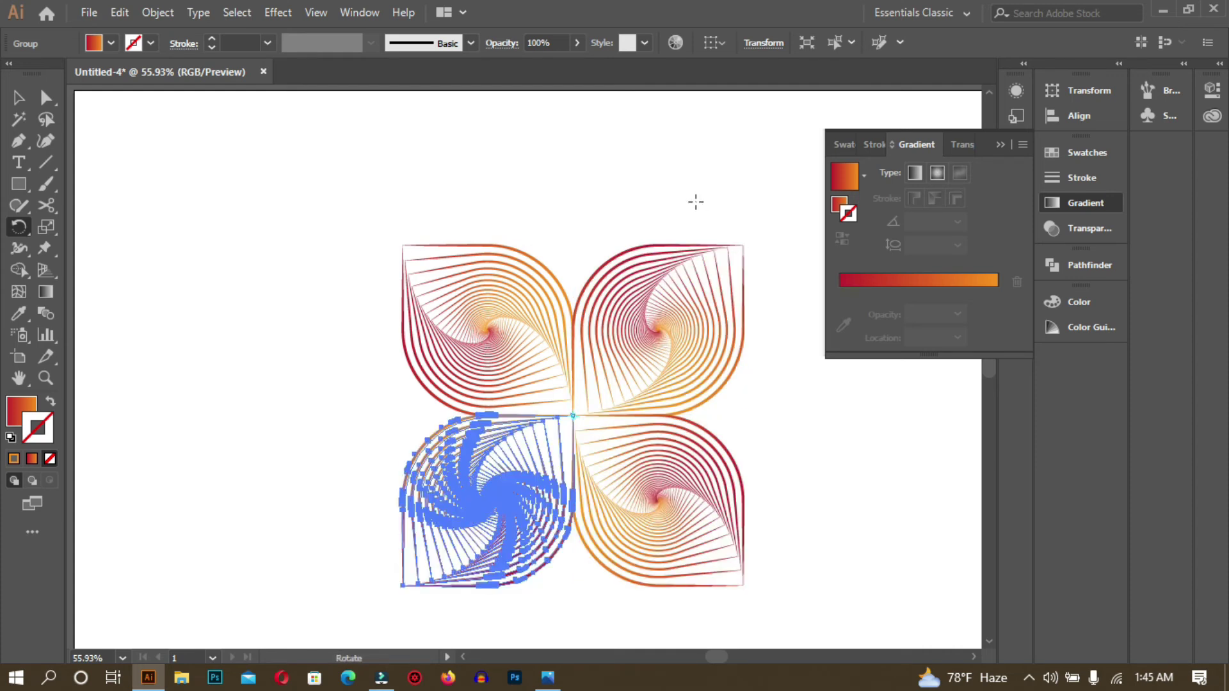
Select all four petals and rotate the flower by 45° so the petals point up, down and sideways.
click(19, 98)
click(327, 201)
drag(339, 187, 760, 588)
drag(751, 236, 800, 348)
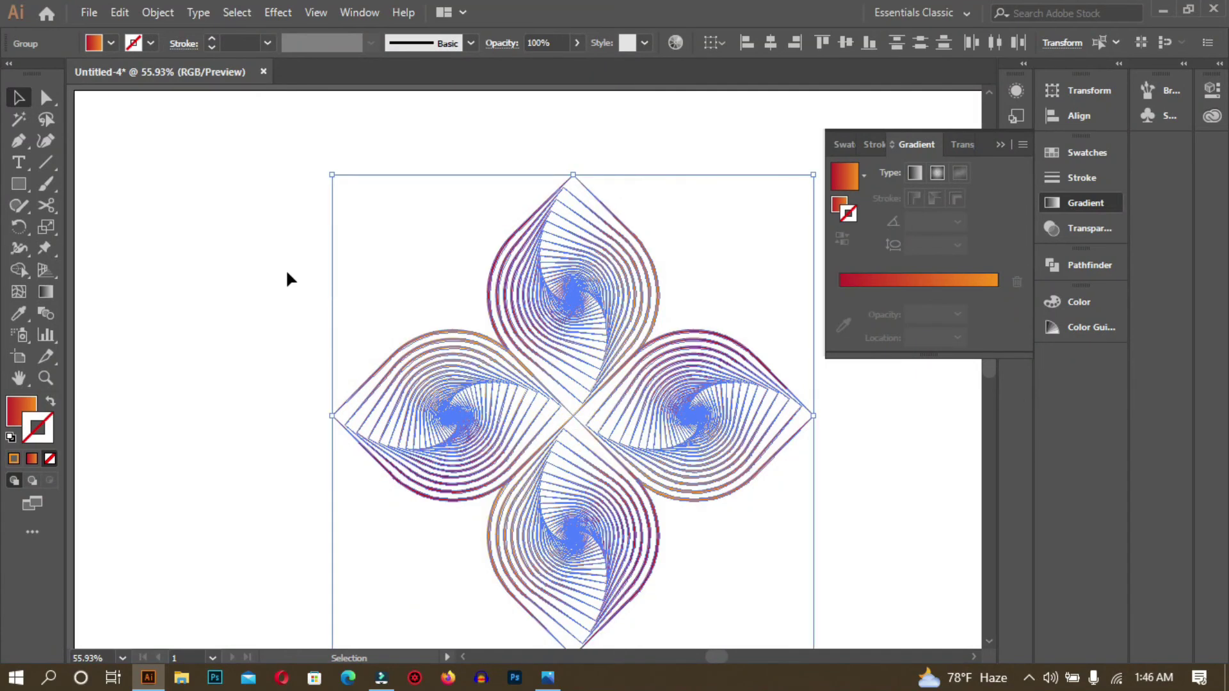
click(241, 249)
Group the four petals and move the flower to the middle of the artboard.
drag(356, 186, 759, 563)
drag(705, 439, 631, 389)
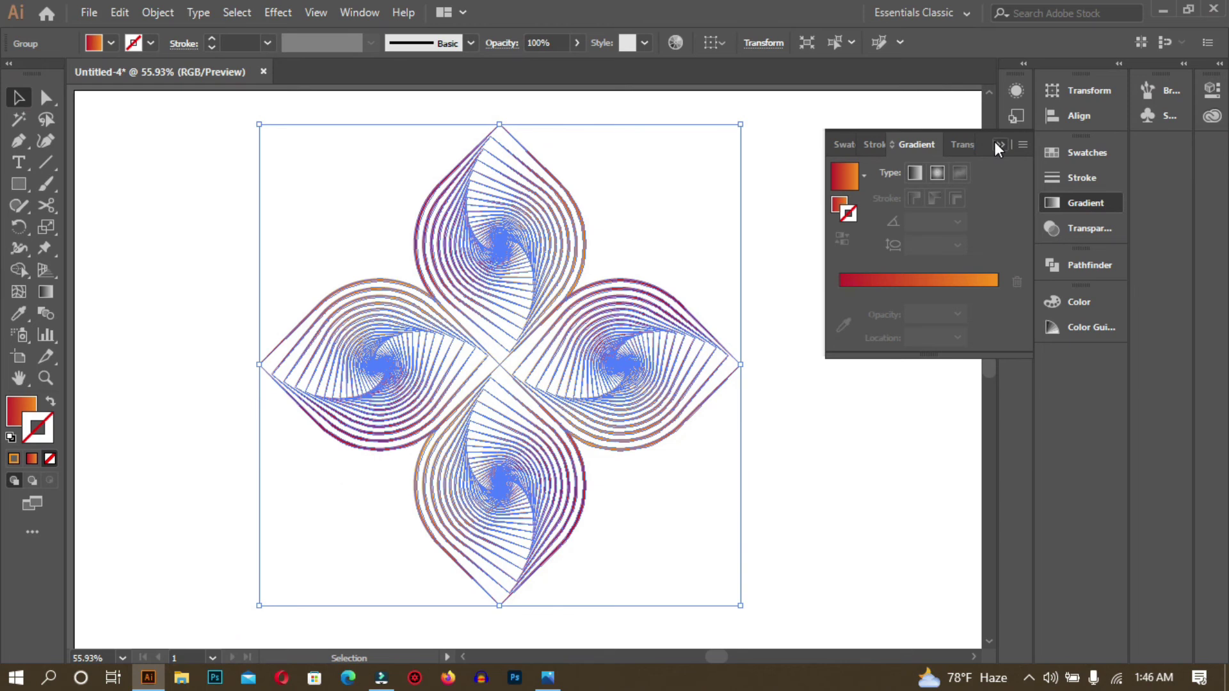
click(997, 145)
key(ctrl+minus)
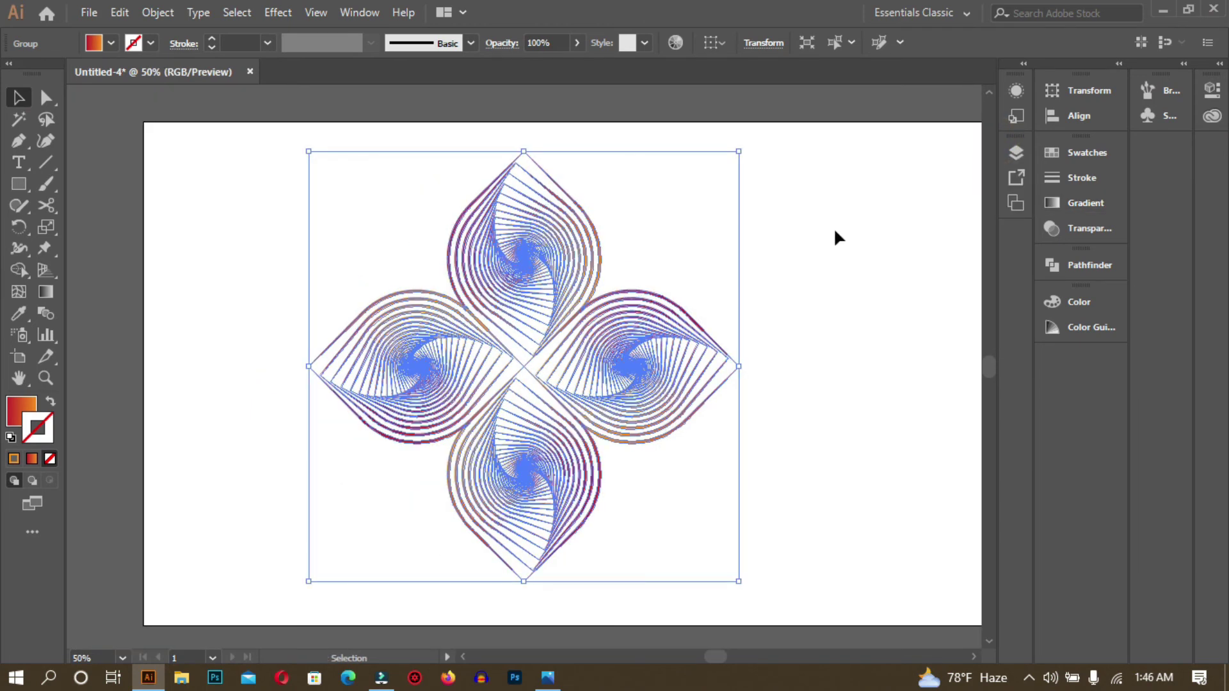
key(ctrl+minus)
click(922, 199)
drag(518, 314, 556, 319)
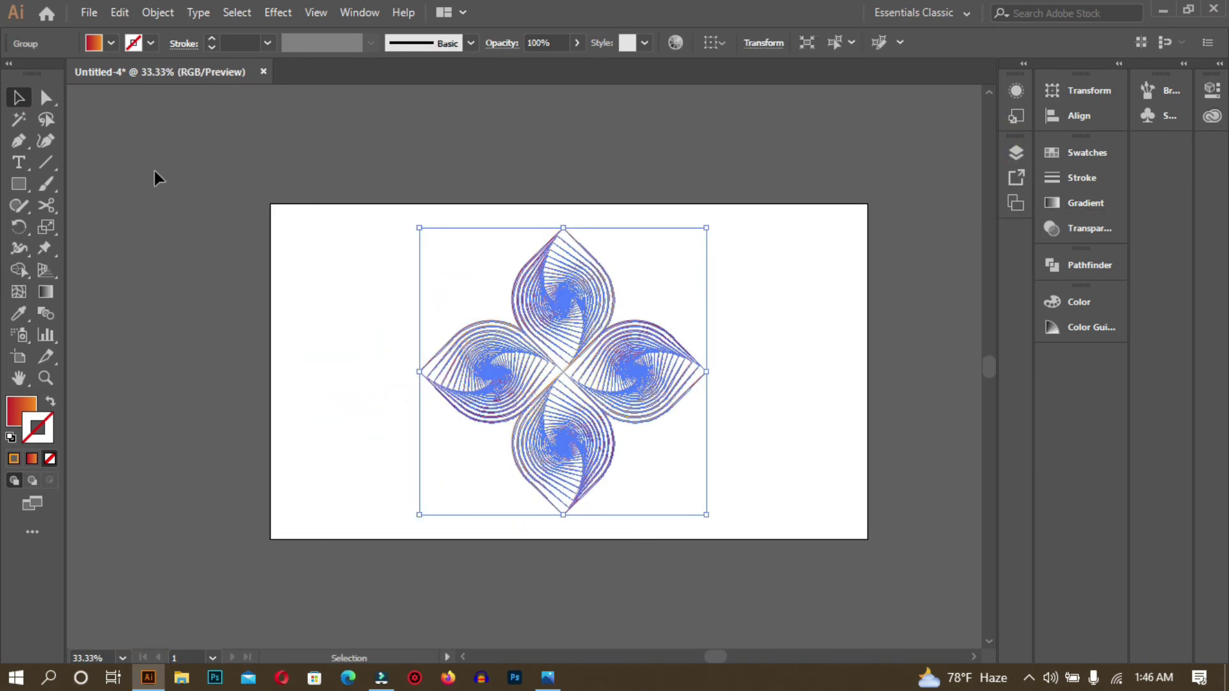
Draw a rectangle covering the whole artboard and give it a black fill with no stroke.
click(174, 196)
click(19, 183)
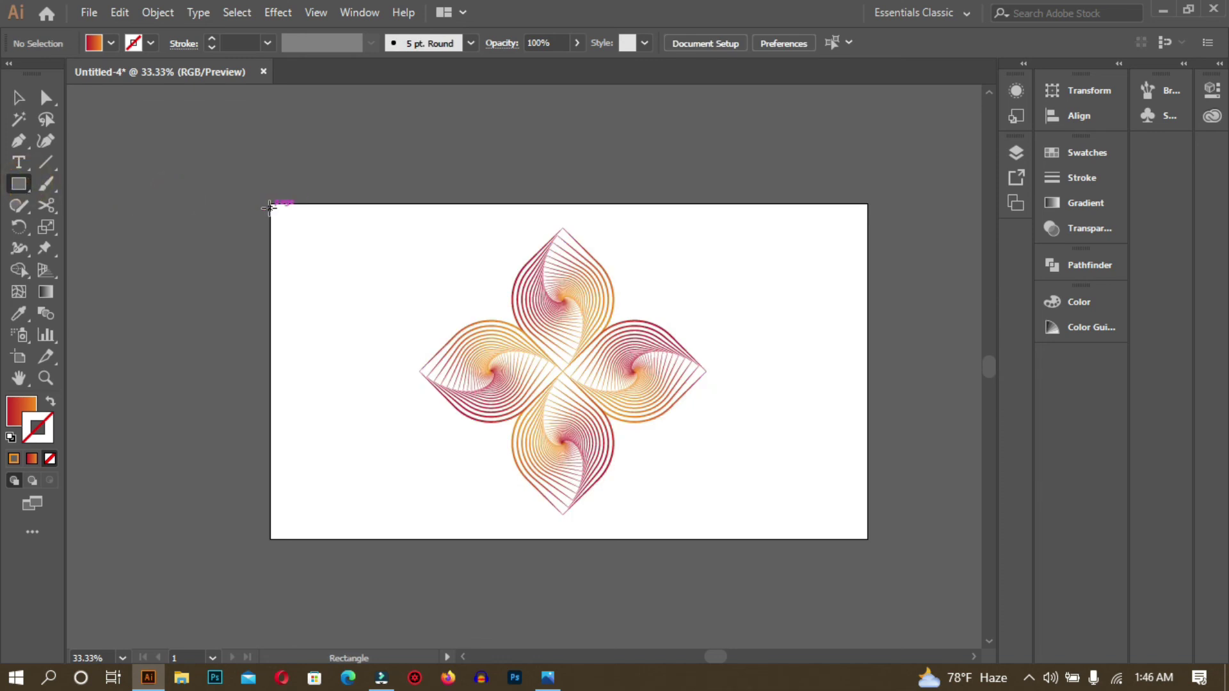
drag(269, 204, 868, 539)
click(11, 437)
click(51, 402)
click(50, 458)
click(1079, 302)
click(842, 322)
click(993, 295)
Send the black rectangle behind the flower and deselect it.
right_click(673, 316)
click(26, 94)
key(ctrl+equal)
key(ctrl+equal)
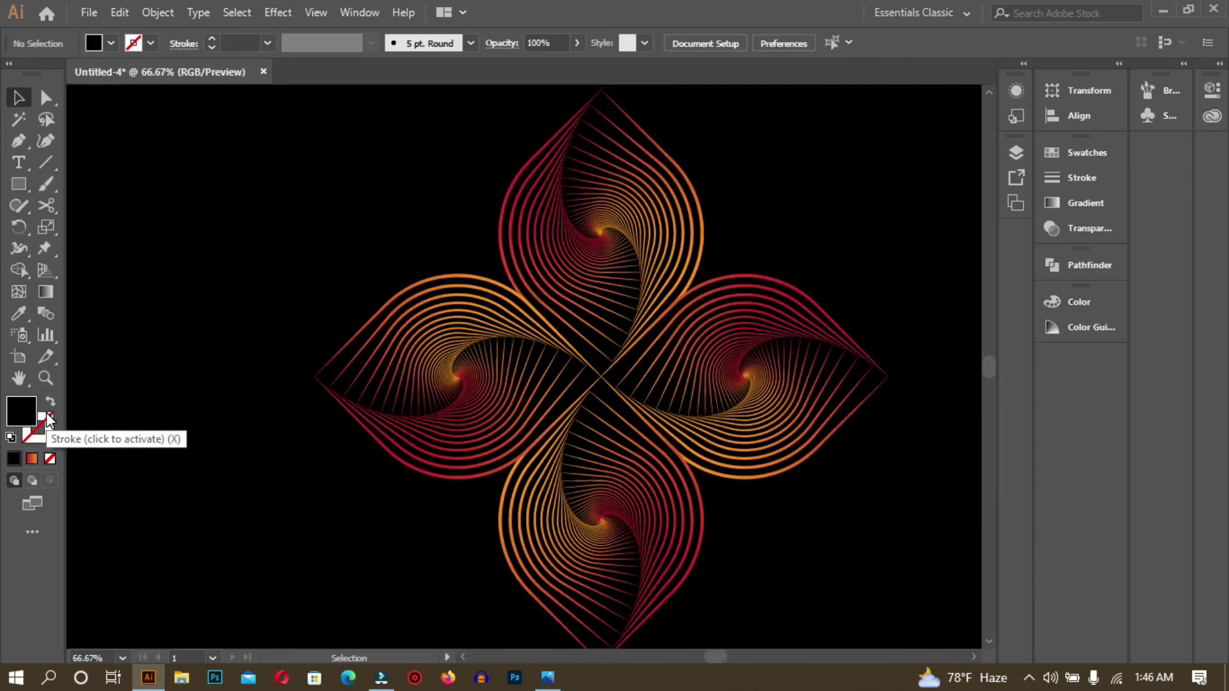
key(ctrl+minus)
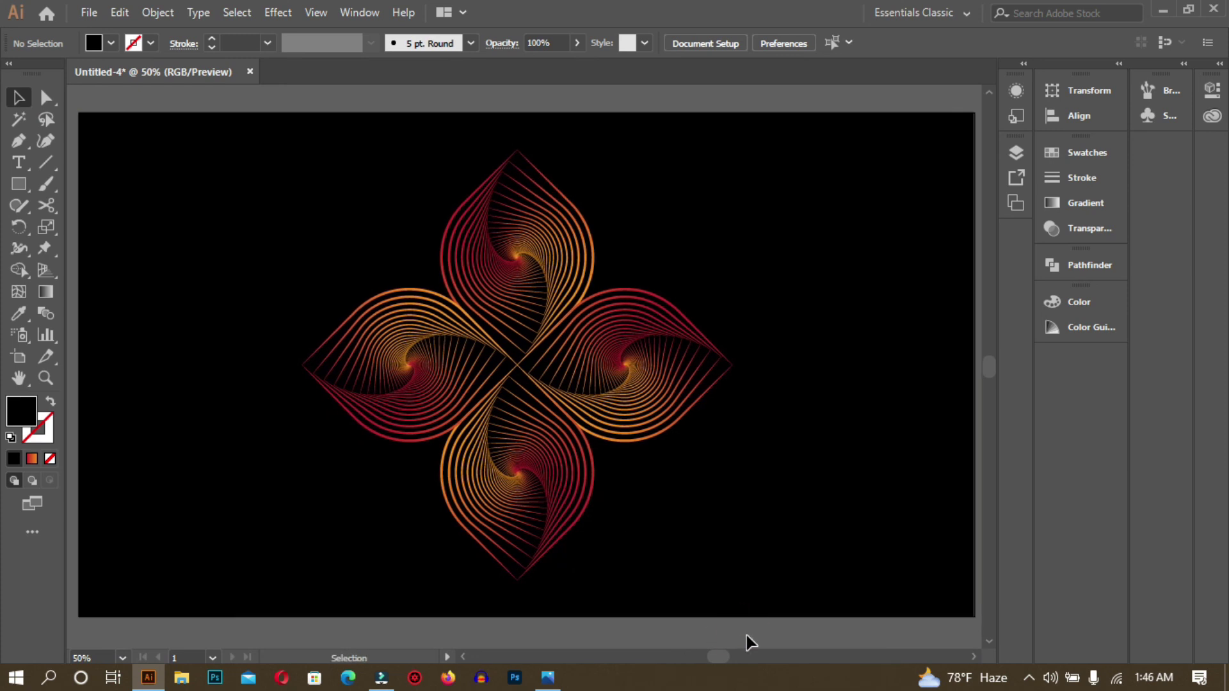